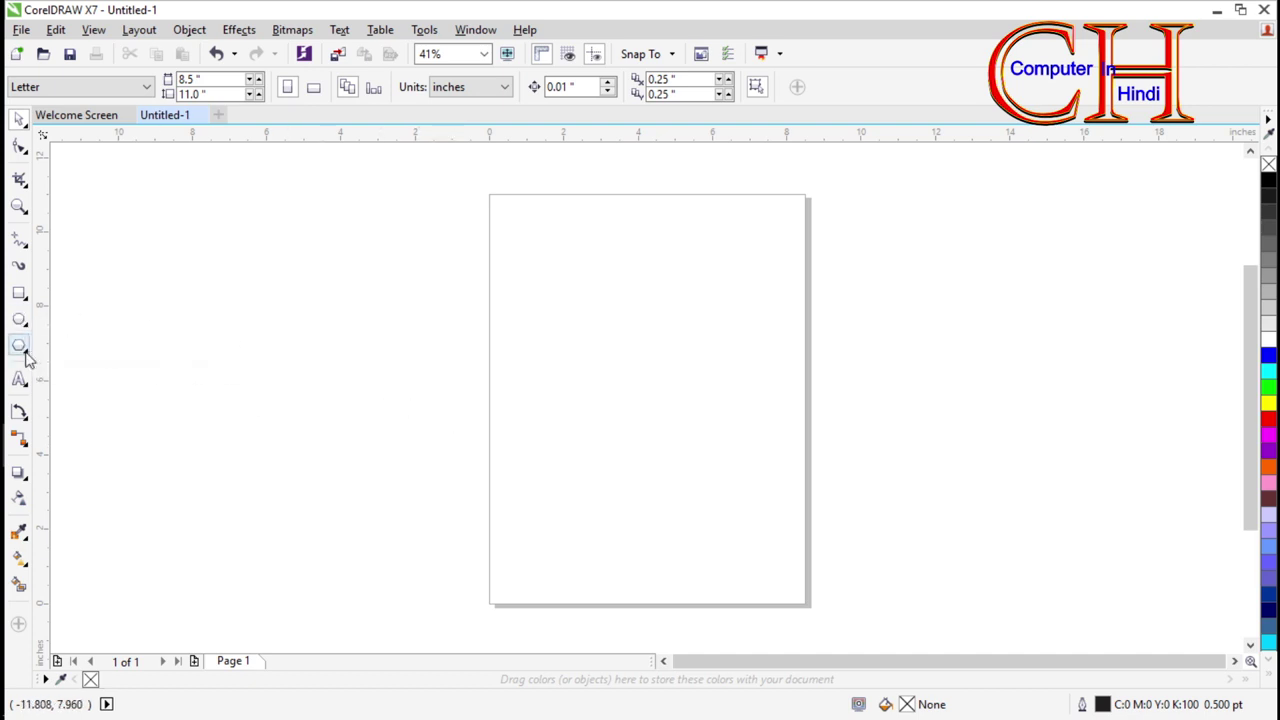
Step: Draw a five-pointed star, about 3.263 by 2.83 inches, on the canvas left of the page
click(24, 350)
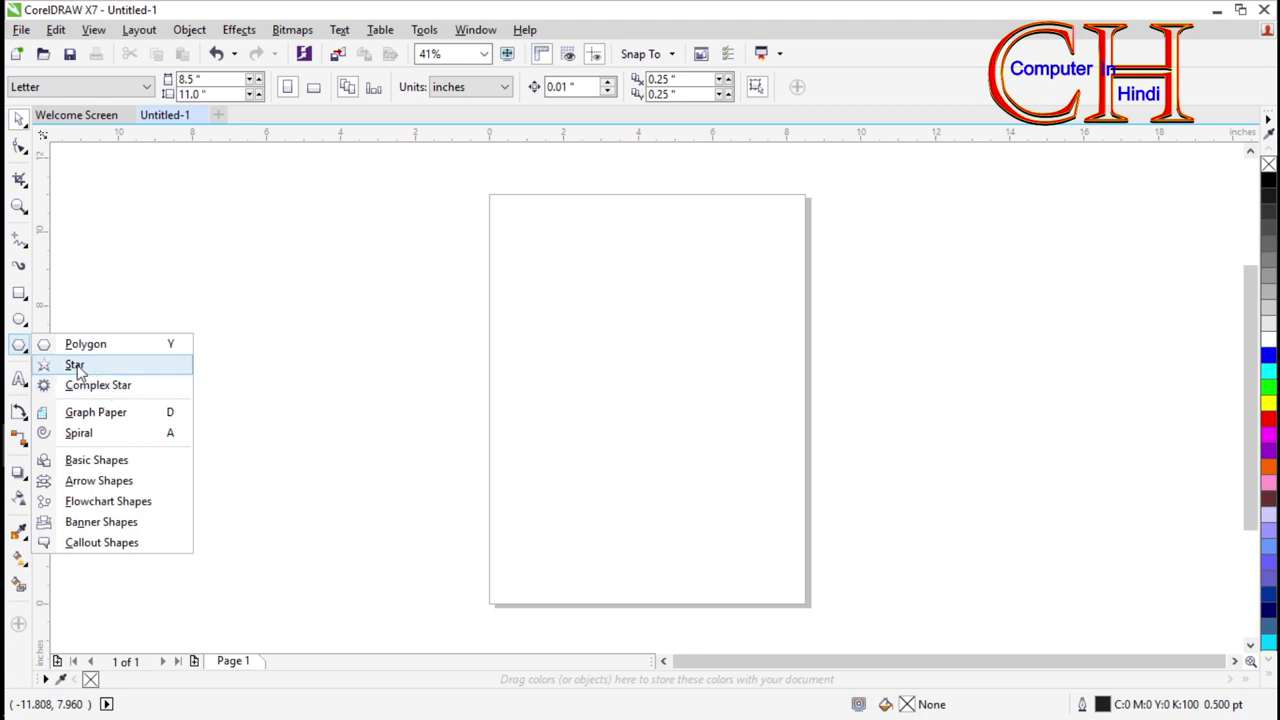
click(75, 366)
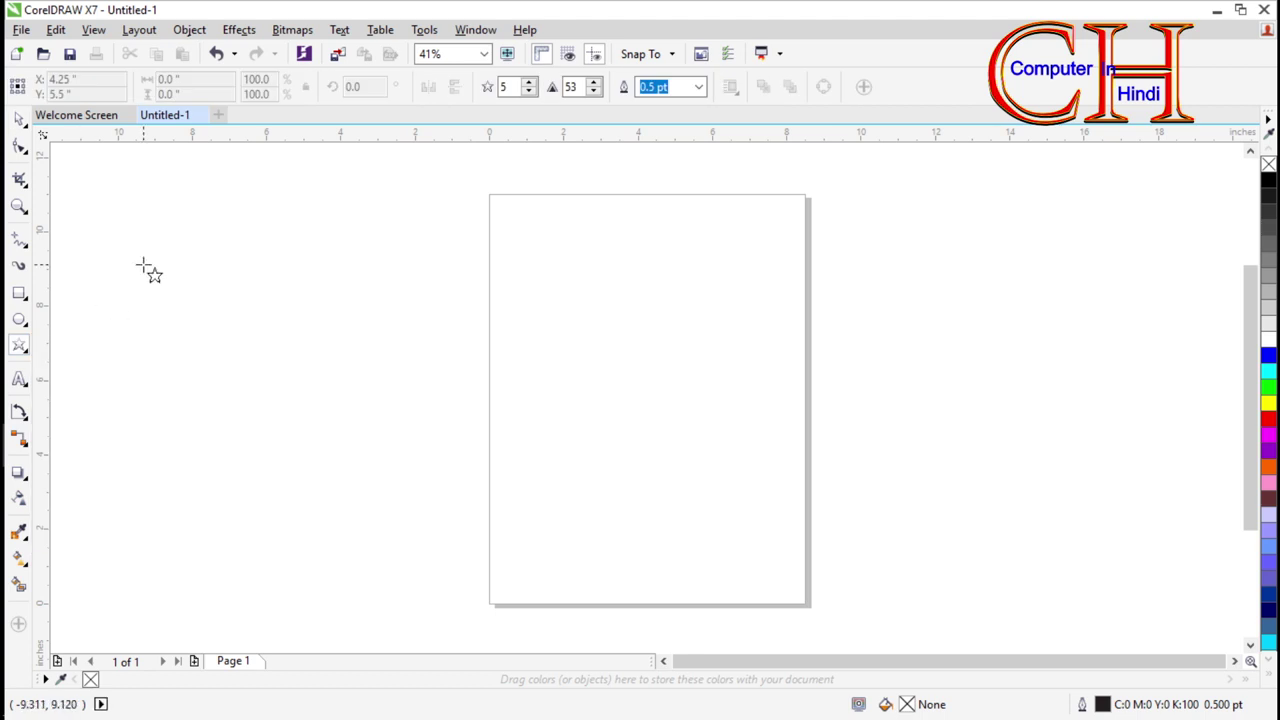
mouse_move(146, 244)
mouse_down()
mouse_move(205, 338)
mouse_move(275, 353)
mouse_up()
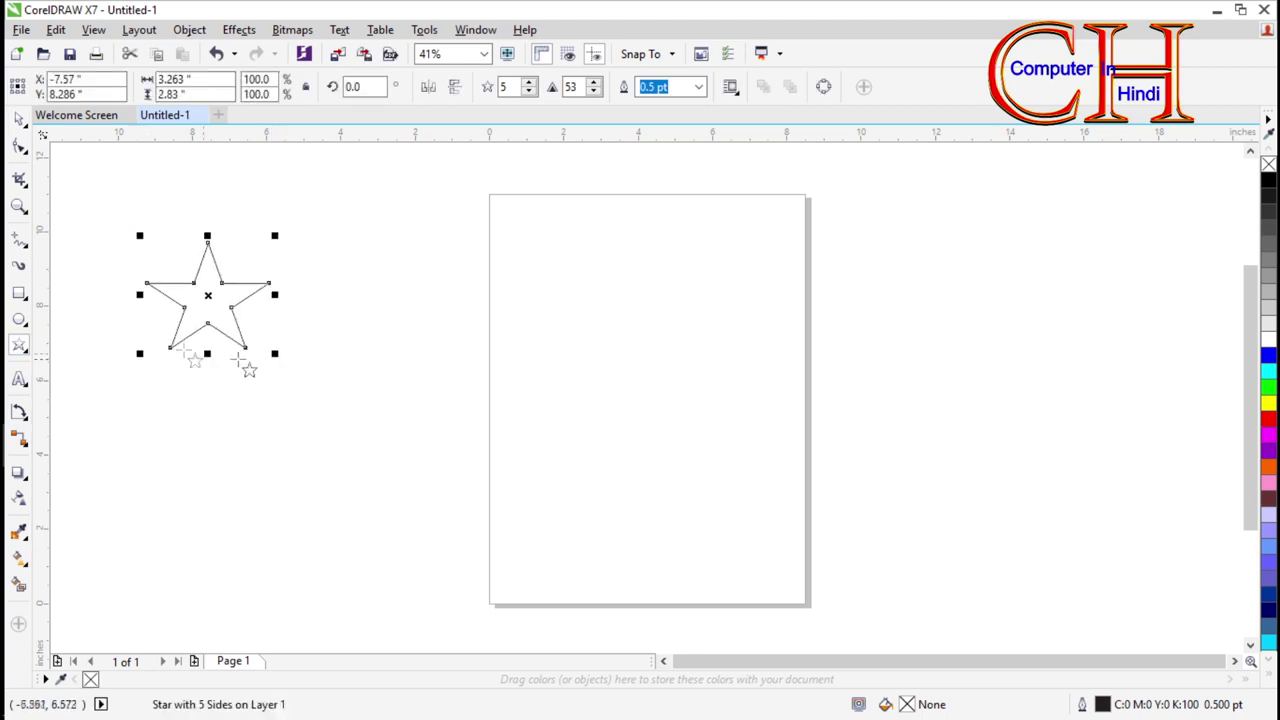
click(28, 355)
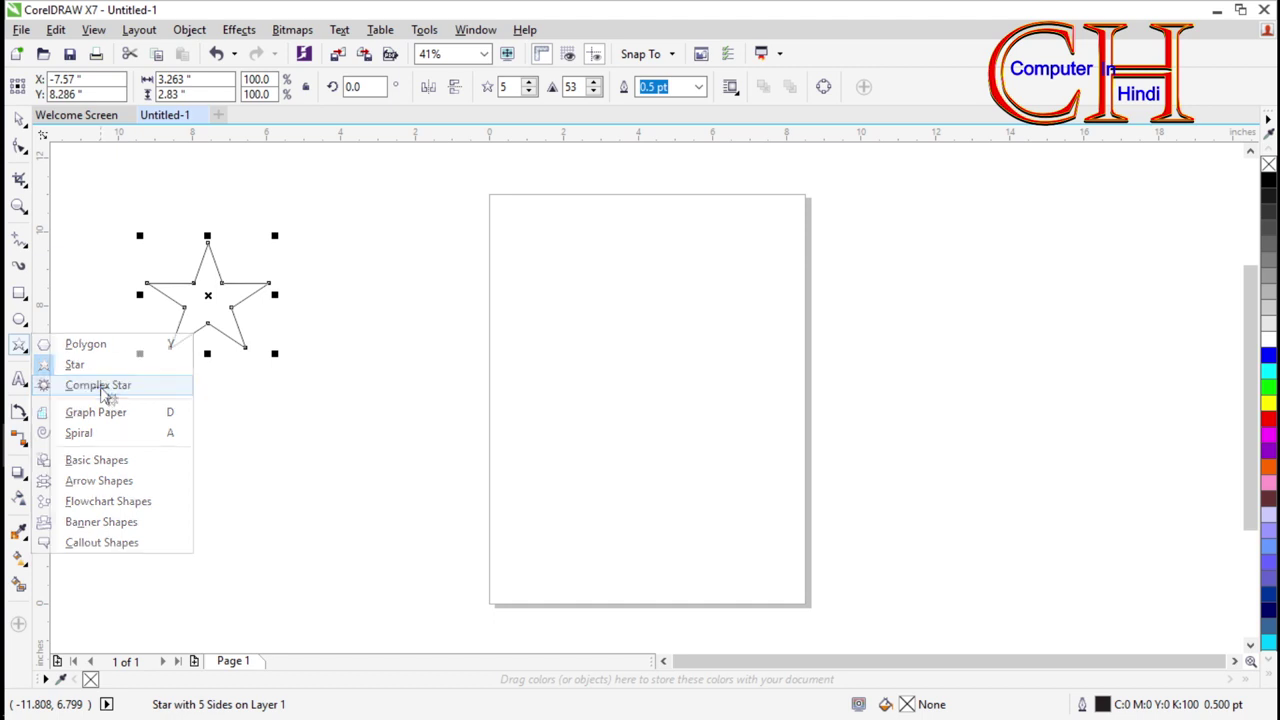
Step: Draw a complex star below the first star and set it to 6 points
click(80, 390)
drag(163, 372, 331, 525)
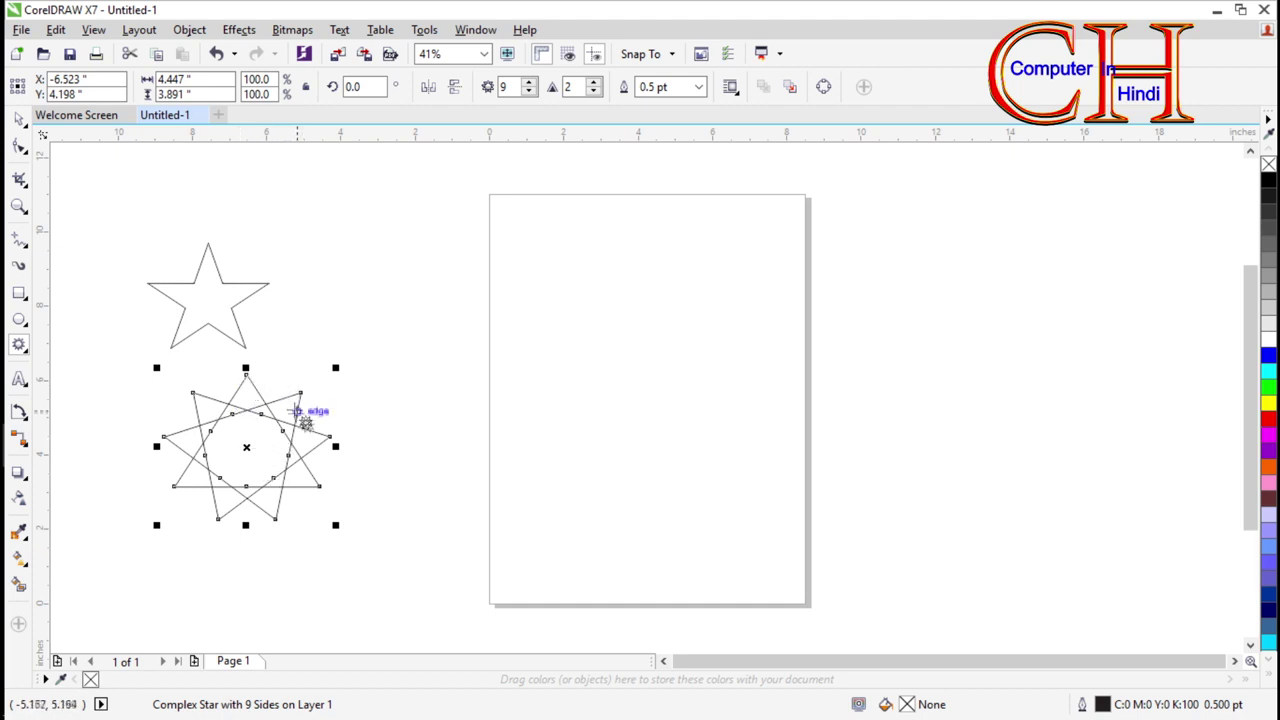
click(529, 84)
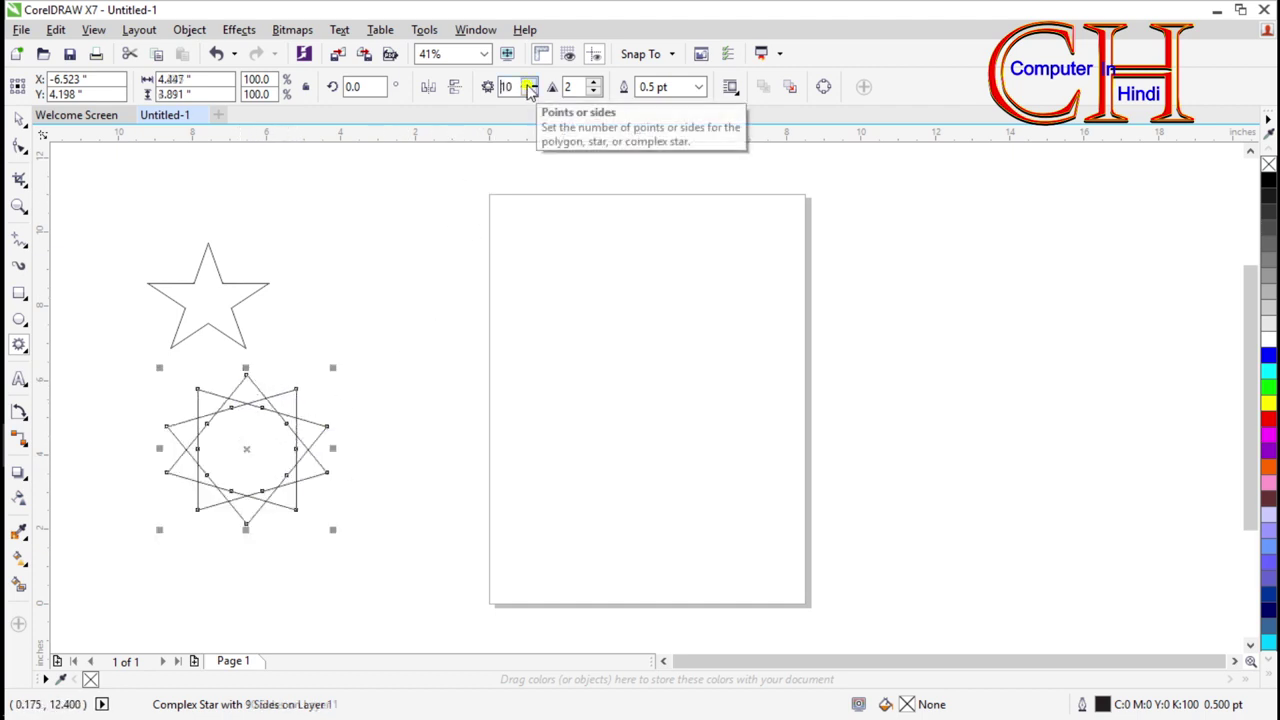
click(529, 84)
click(529, 84)
click(529, 92)
click(529, 92)
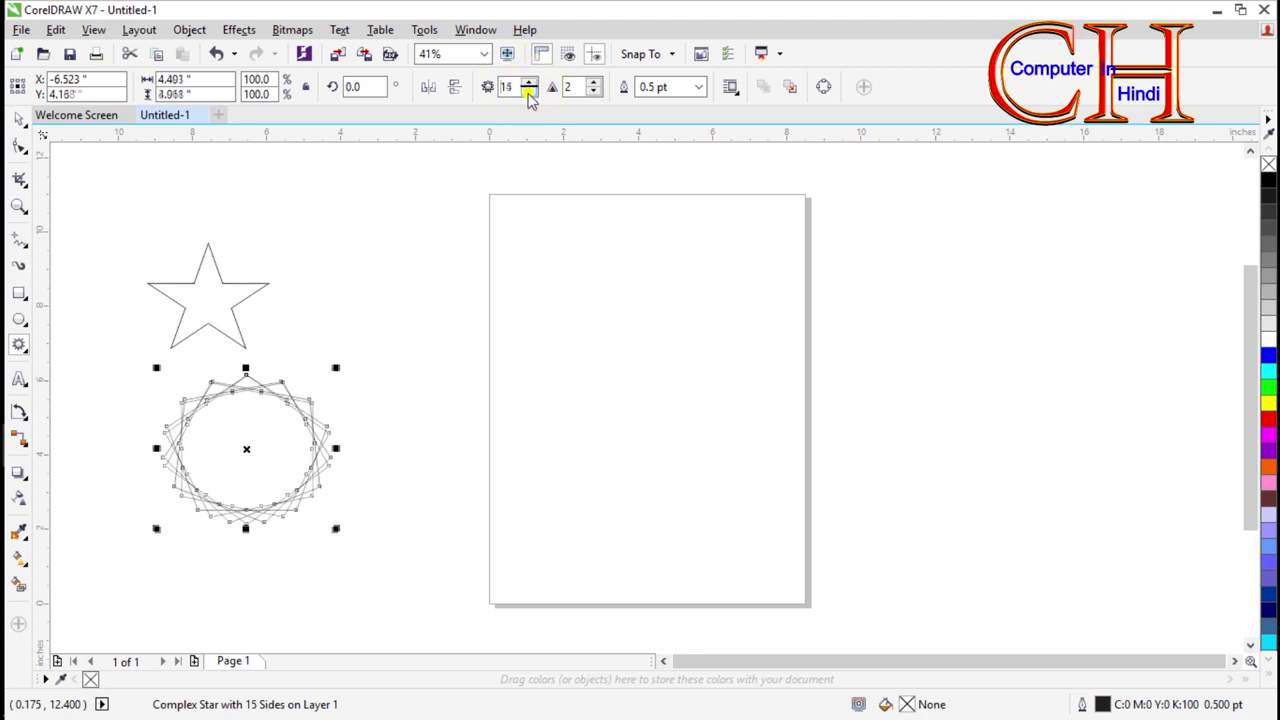
click(529, 92)
click(529, 92)
click(529, 92)
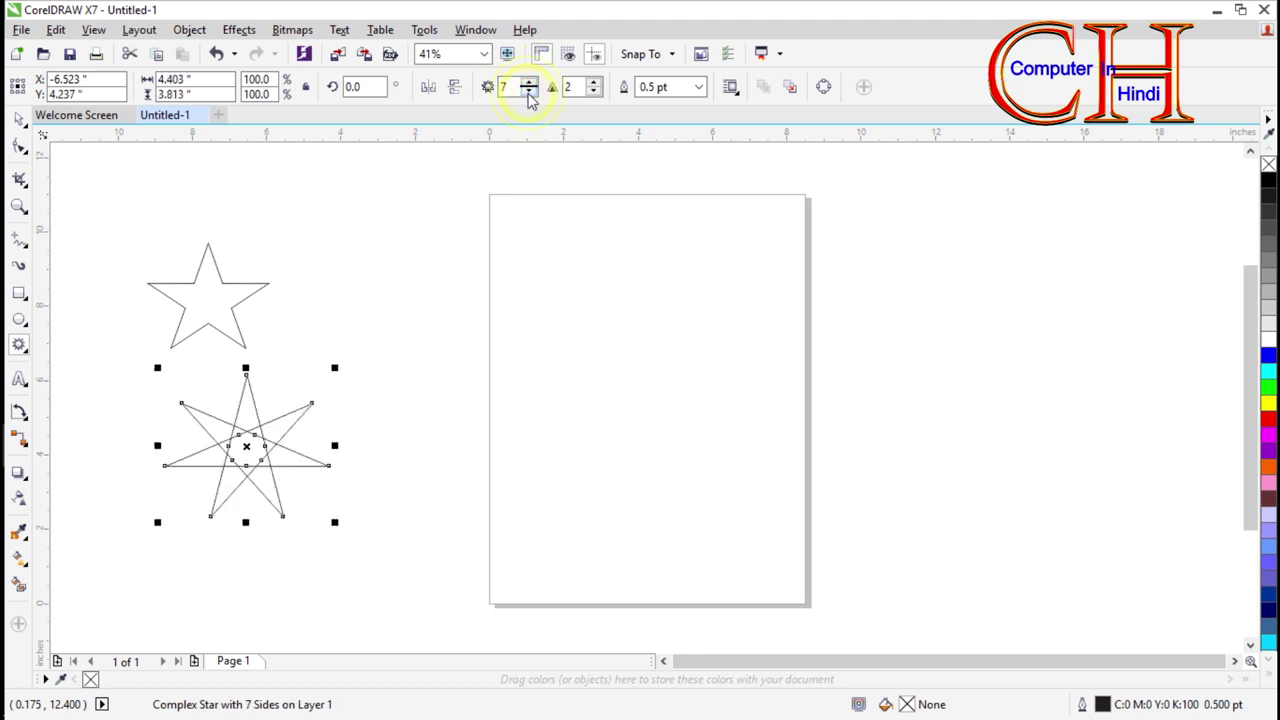
click(529, 92)
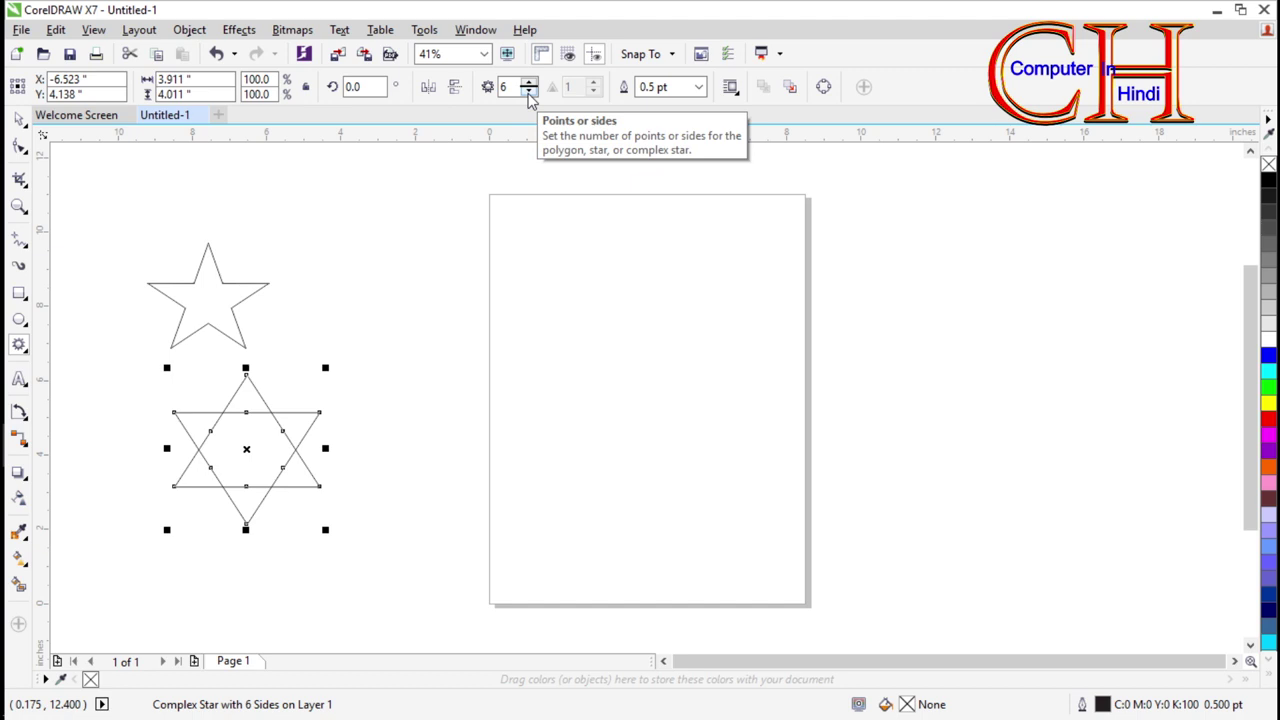
Step: Give the complex star an 8.0 pt outline width
click(700, 88)
click(700, 88)
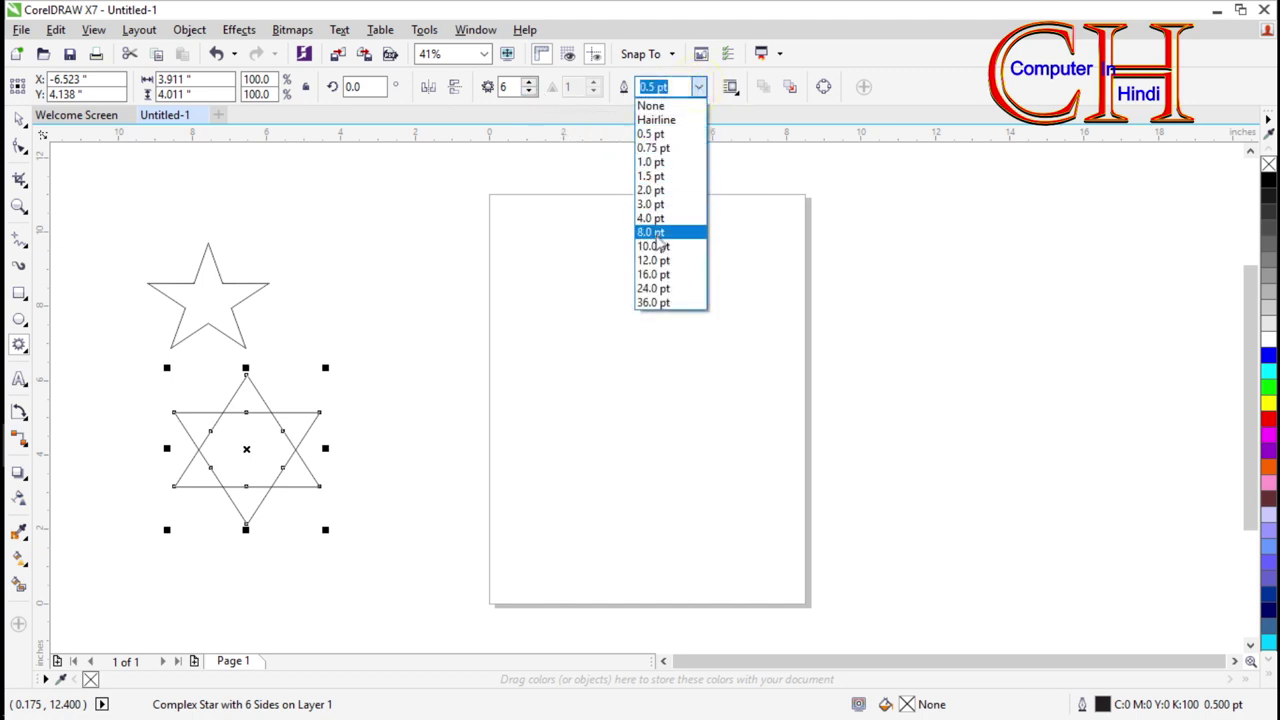
click(656, 228)
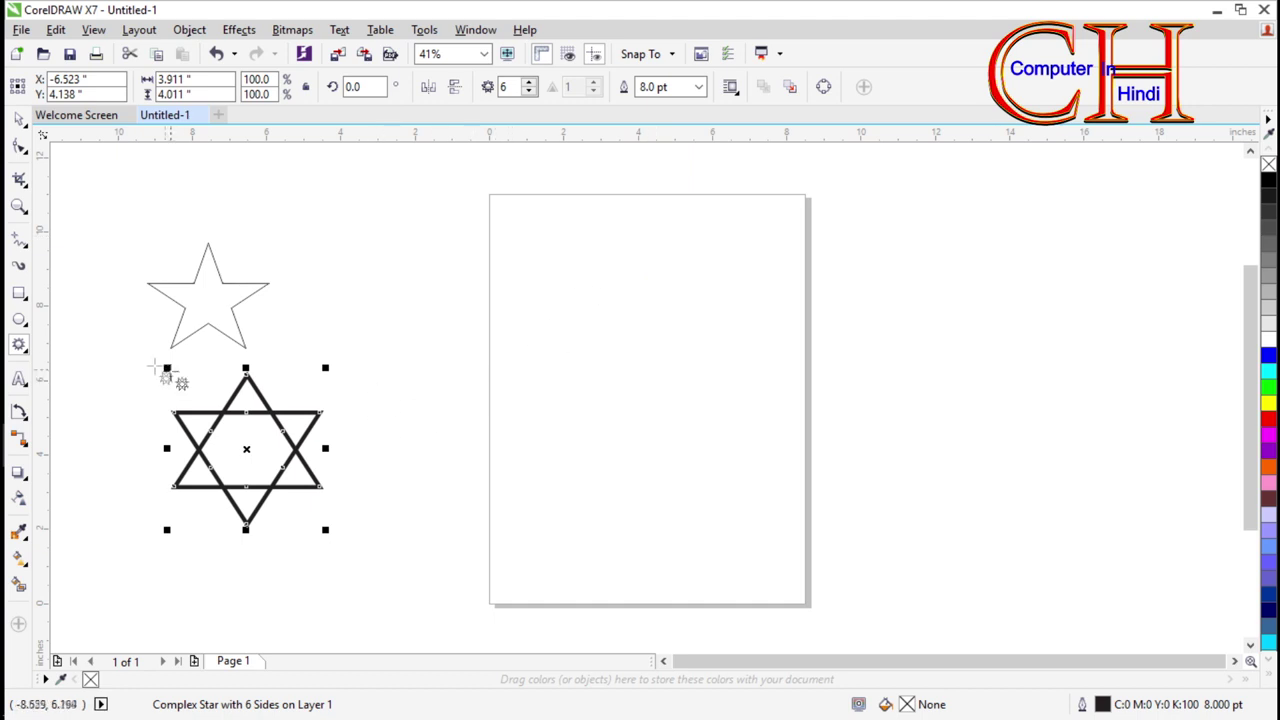
click(29, 356)
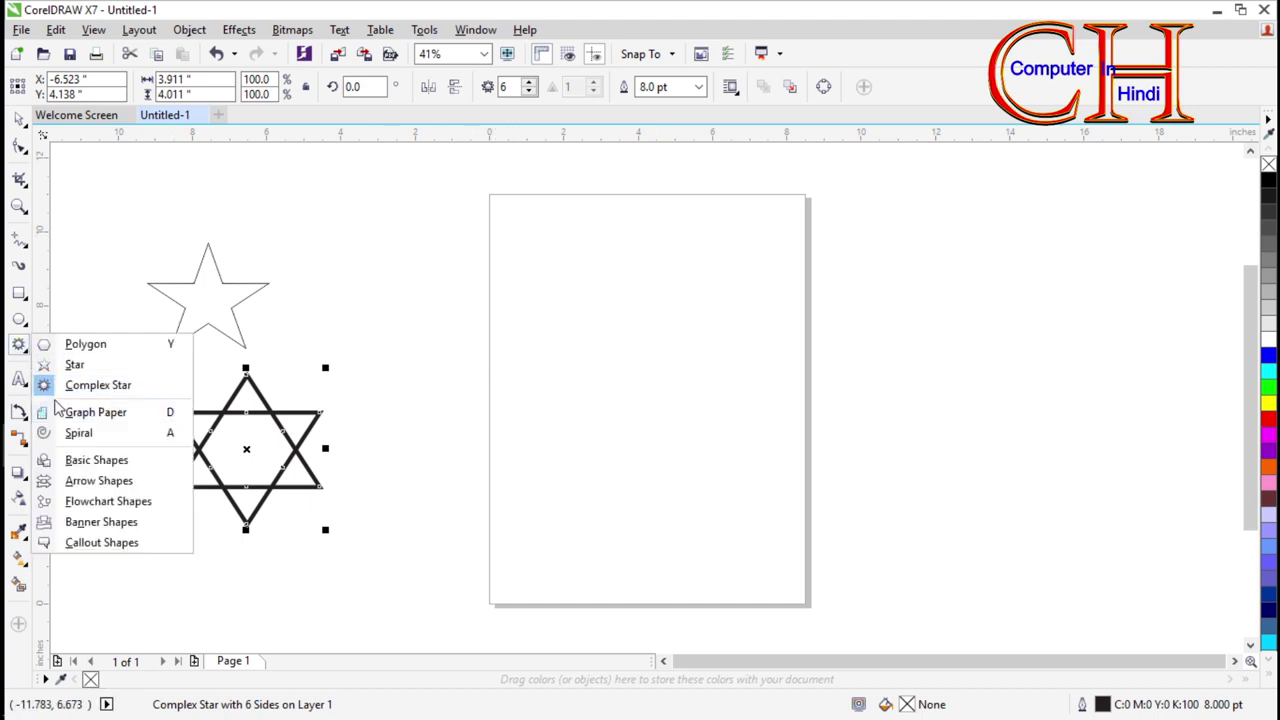
click(19, 382)
click(181, 318)
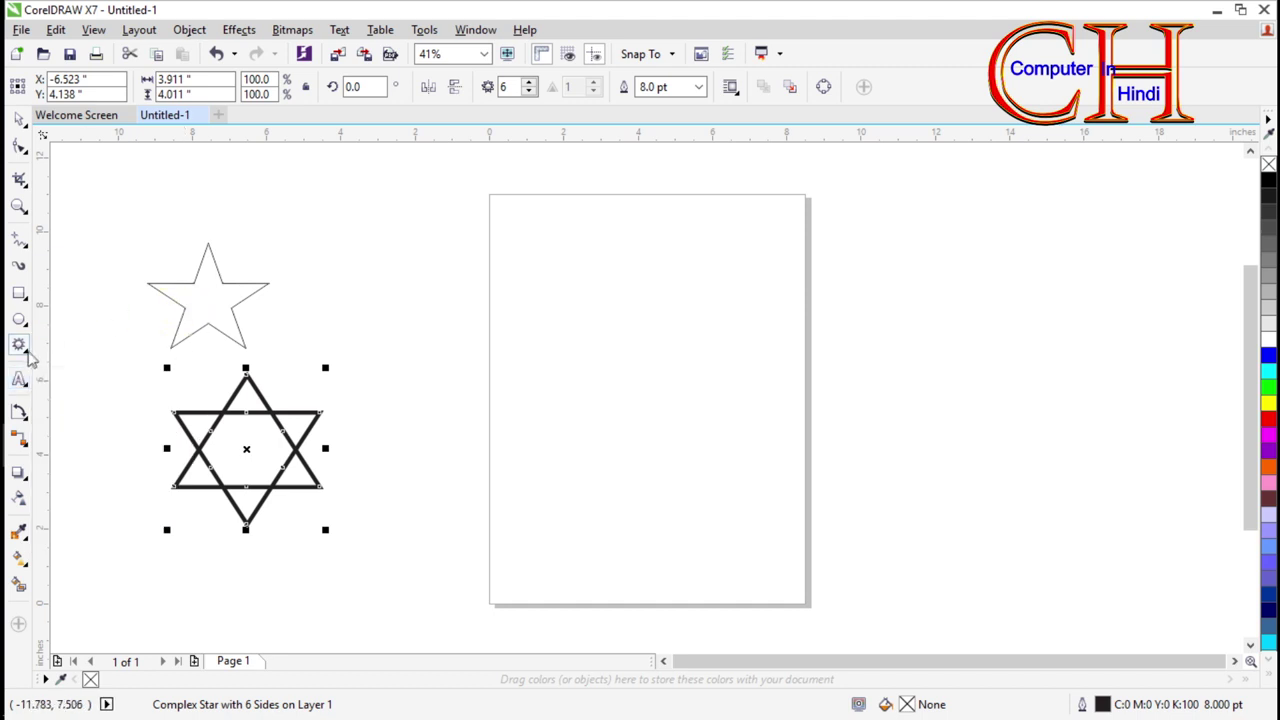
click(29, 356)
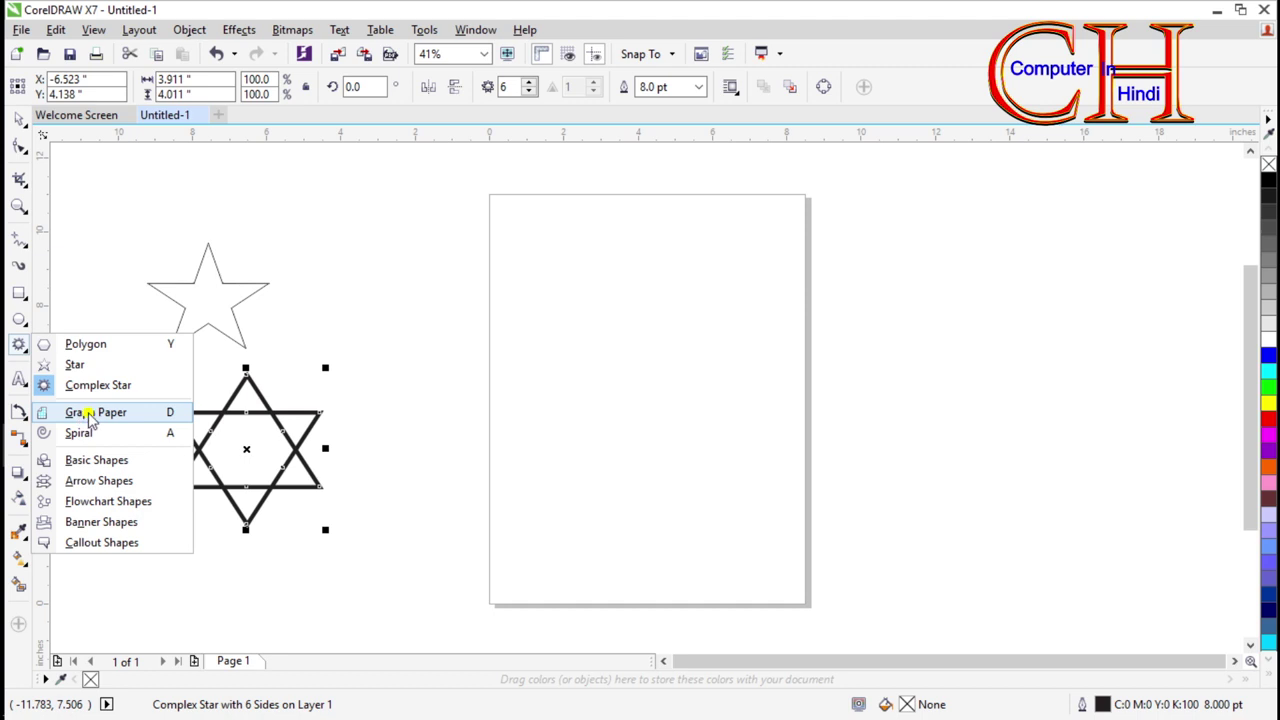
Step: Draw a trial graph paper grid on the page, then delete it
click(88, 416)
mouse_move(450, 238)
mouse_down()
mouse_move(597, 416)
mouse_move(746, 513)
mouse_up()
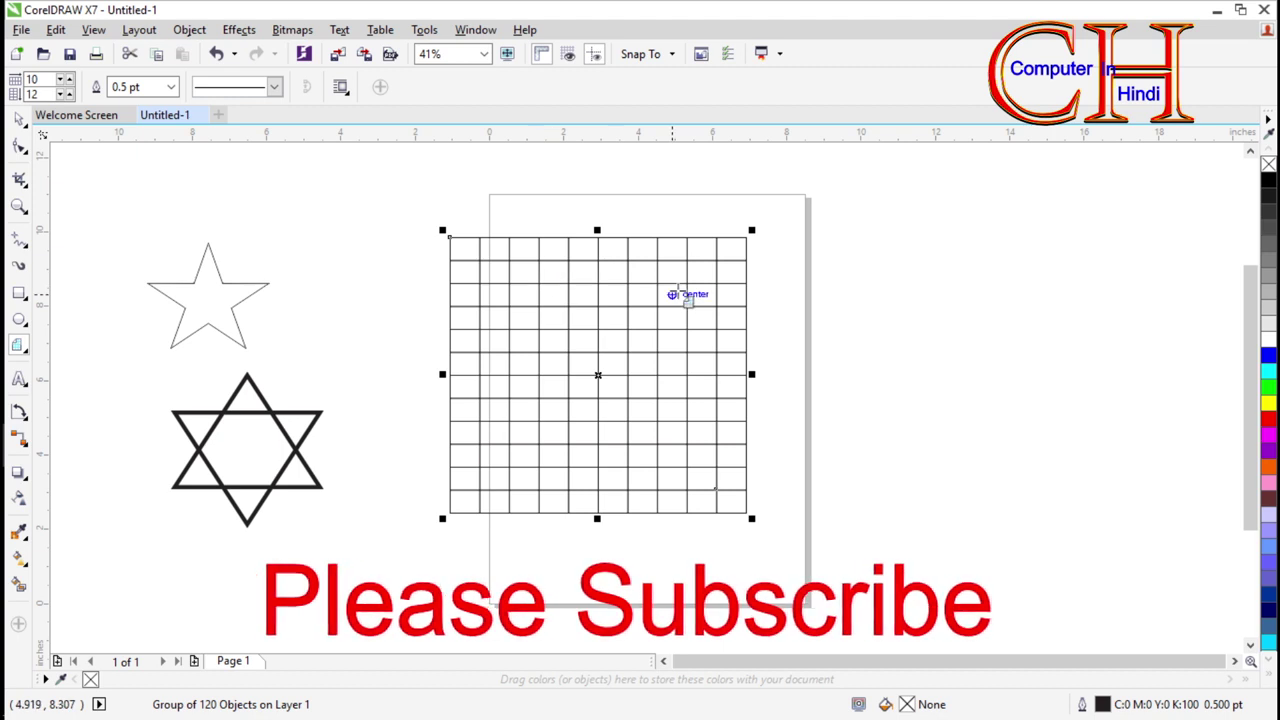
click(596, 375)
key(Delete)
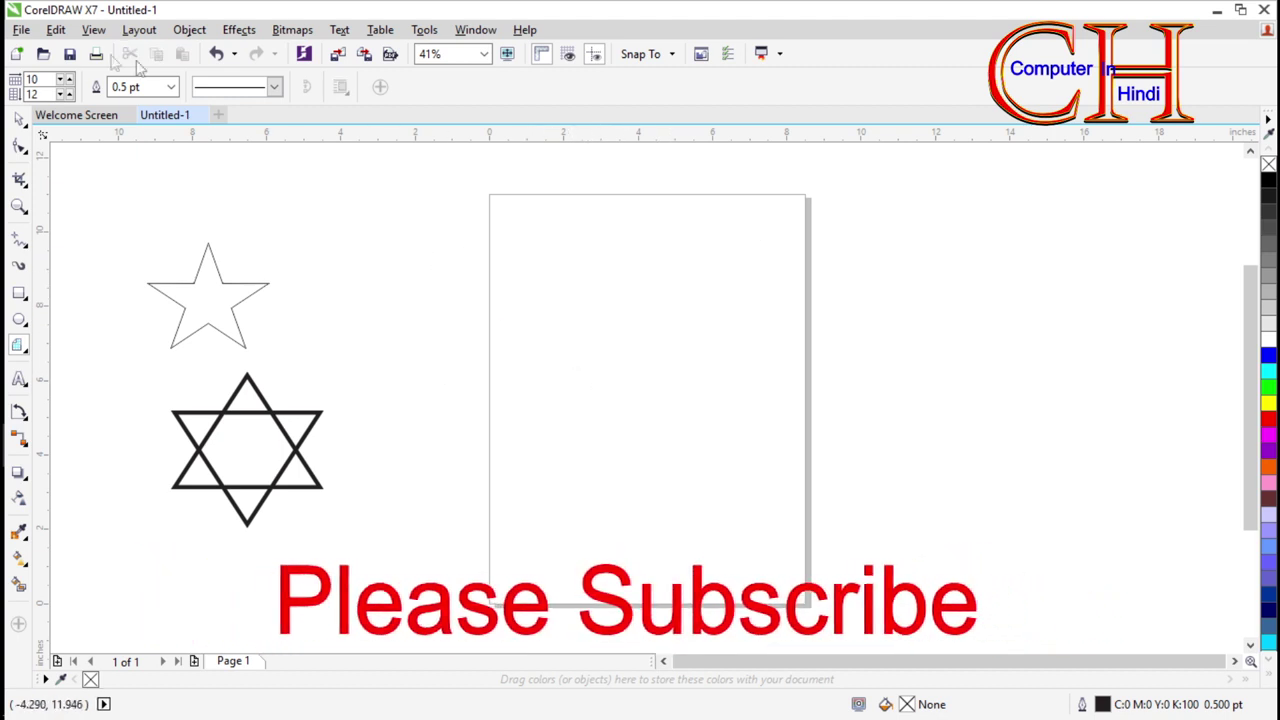
Step: Set the grid to 3 columns by 12 rows and draw it over the page
click(63, 86)
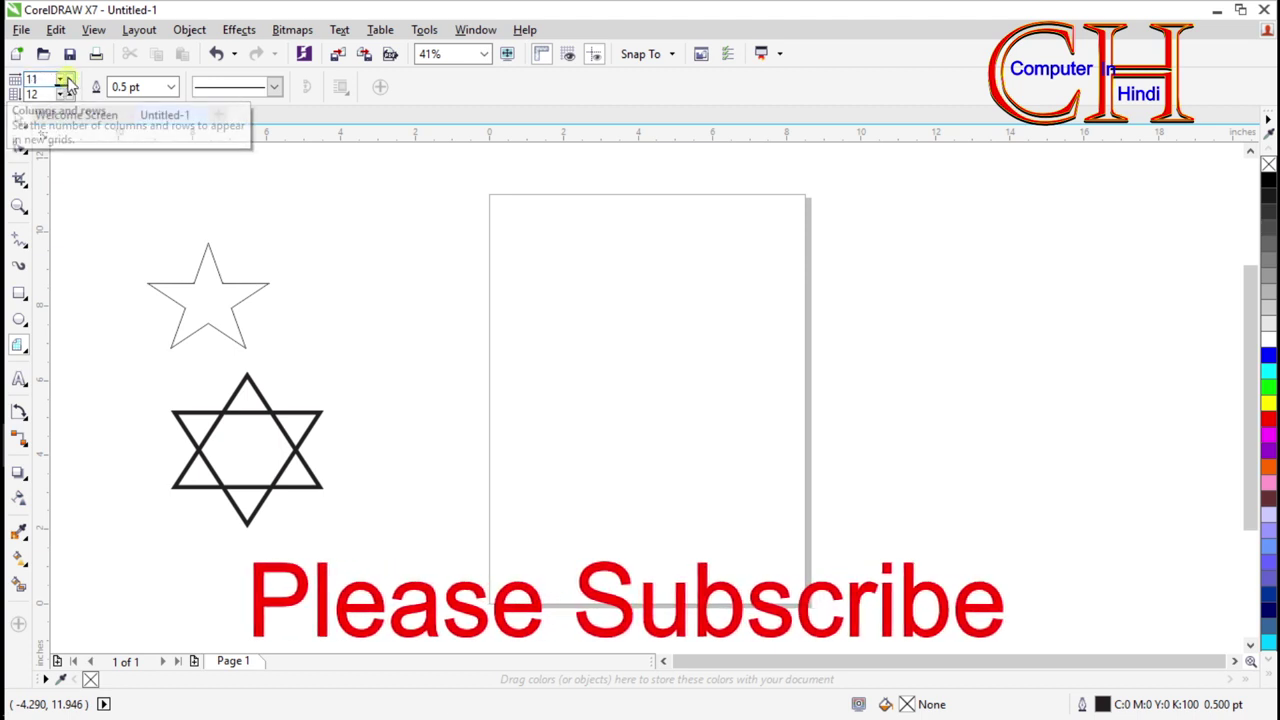
click(63, 86)
click(60, 80)
click(60, 80)
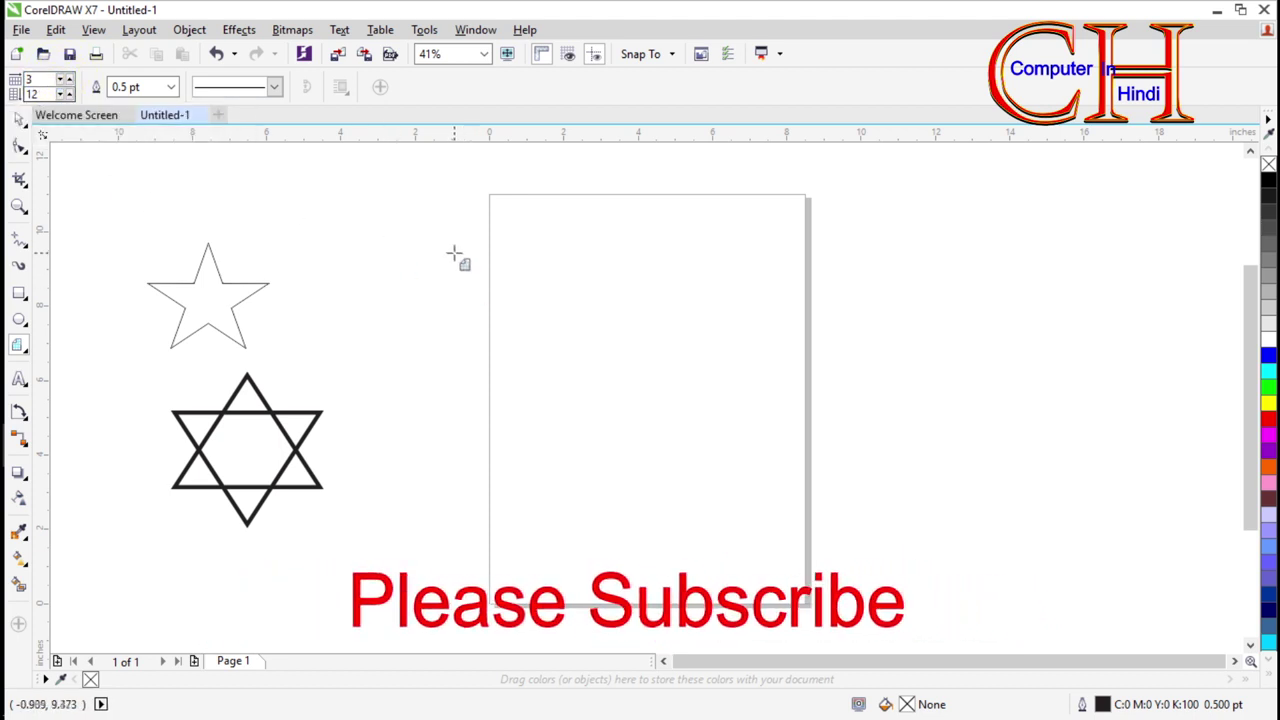
drag(452, 247, 751, 550)
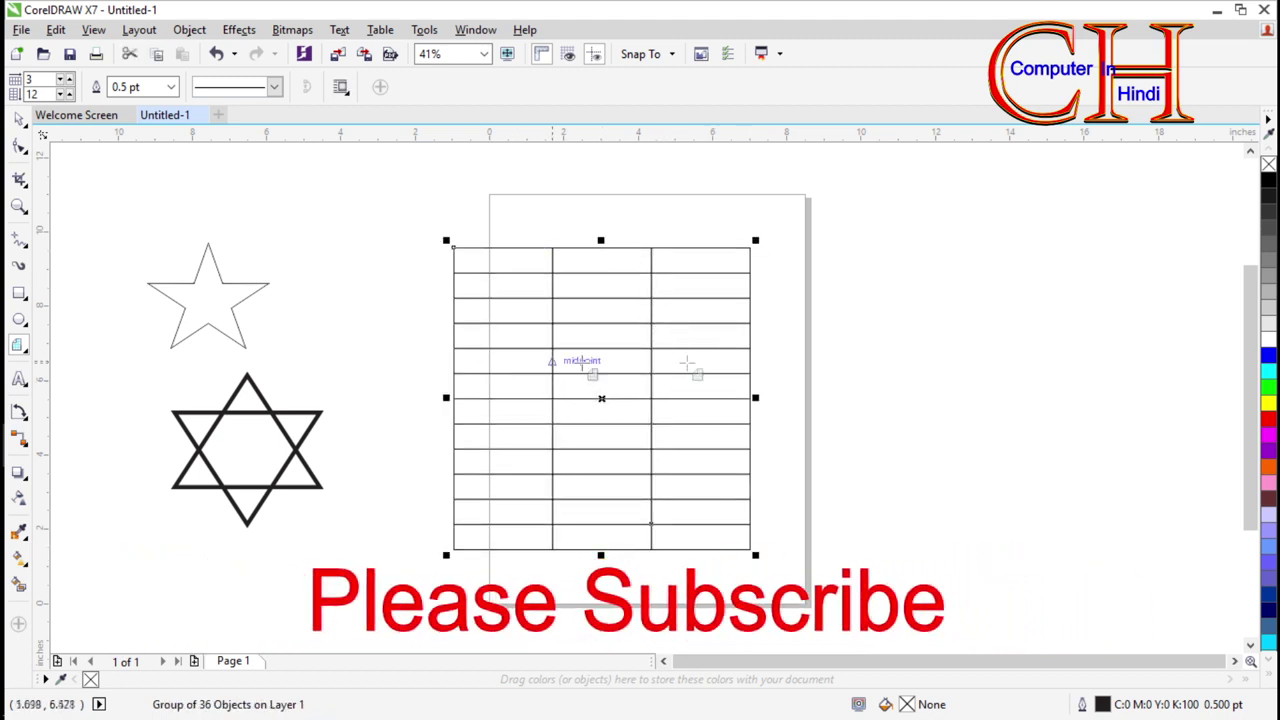
click(24, 348)
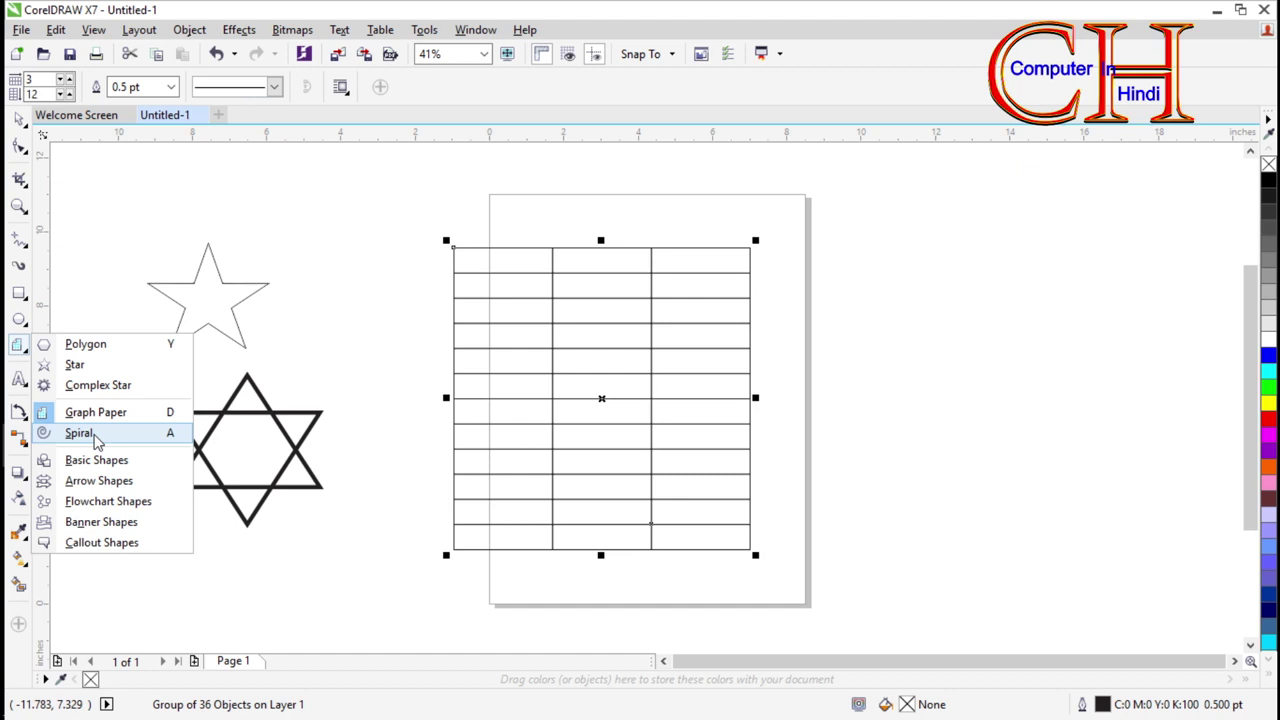
Step: Draw a loose spiral right of the page and a 10-revolution spiral beside the star
click(95, 433)
mouse_move(849, 241)
mouse_down()
mouse_move(922, 386)
mouse_move(1063, 429)
mouse_up()
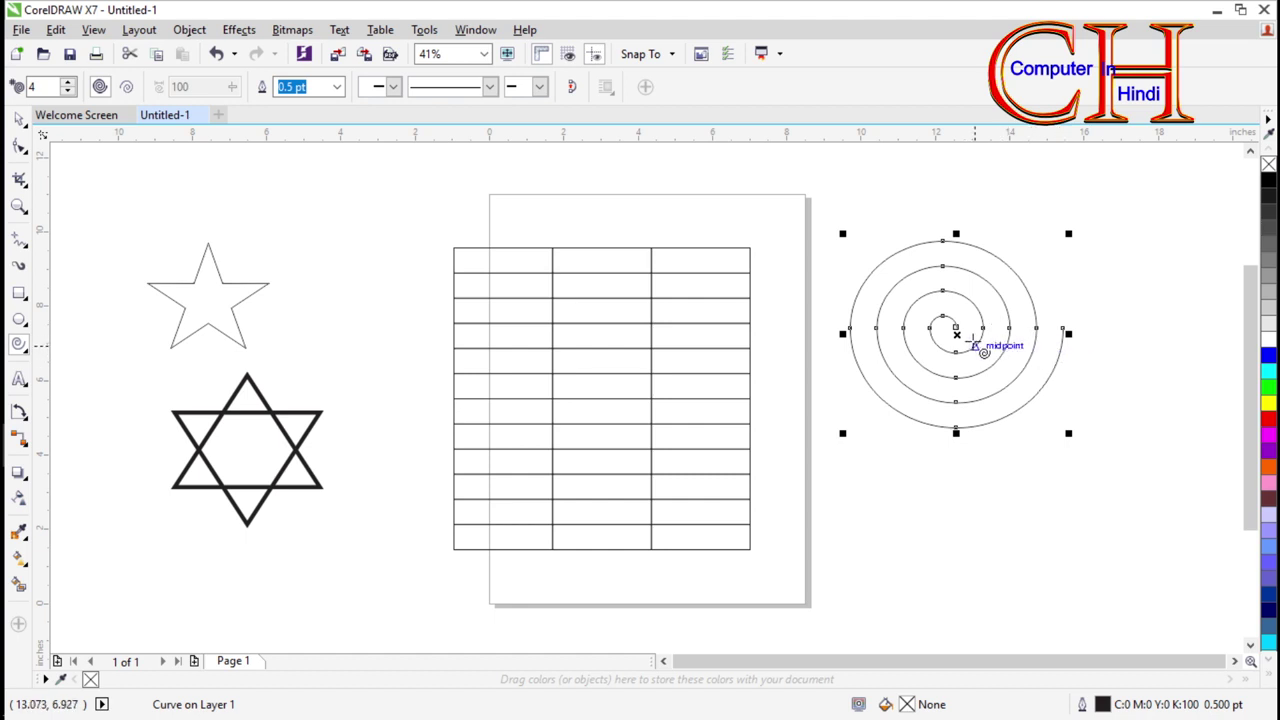
click(66, 92)
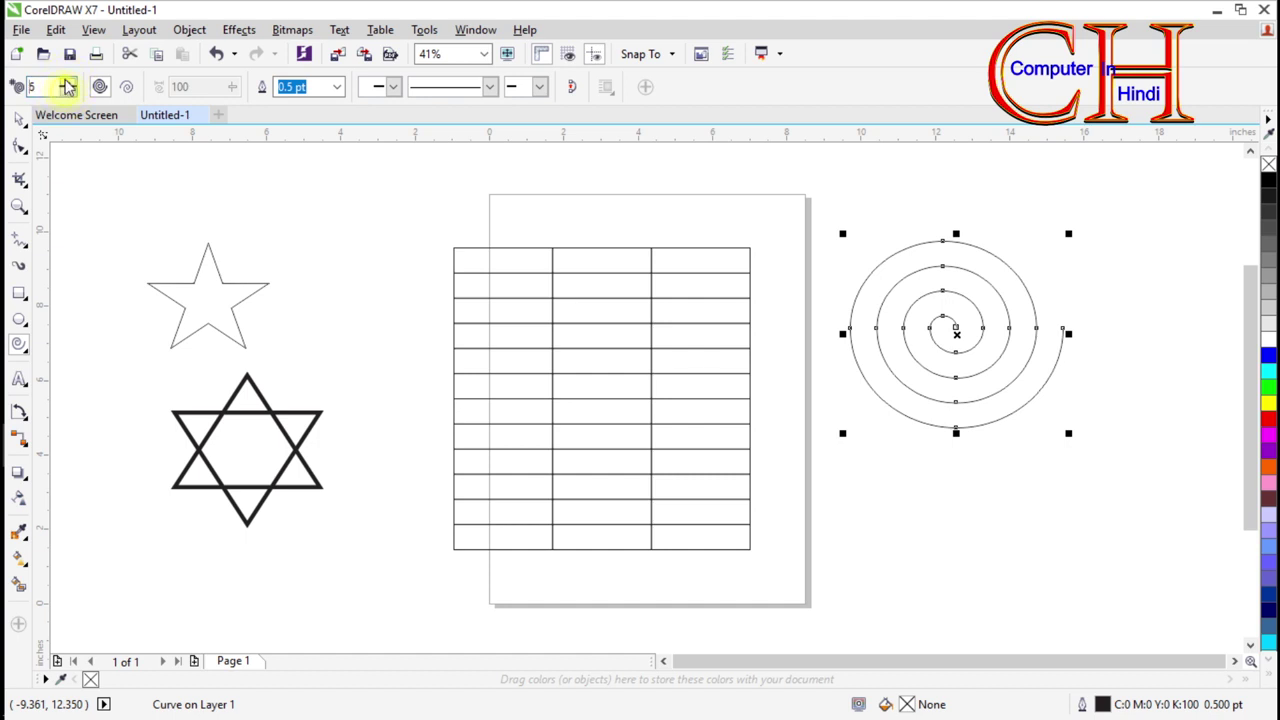
text(10)
mouse_move(272, 214)
mouse_down()
mouse_move(516, 442)
mouse_move(428, 350)
mouse_up()
click(391, 371)
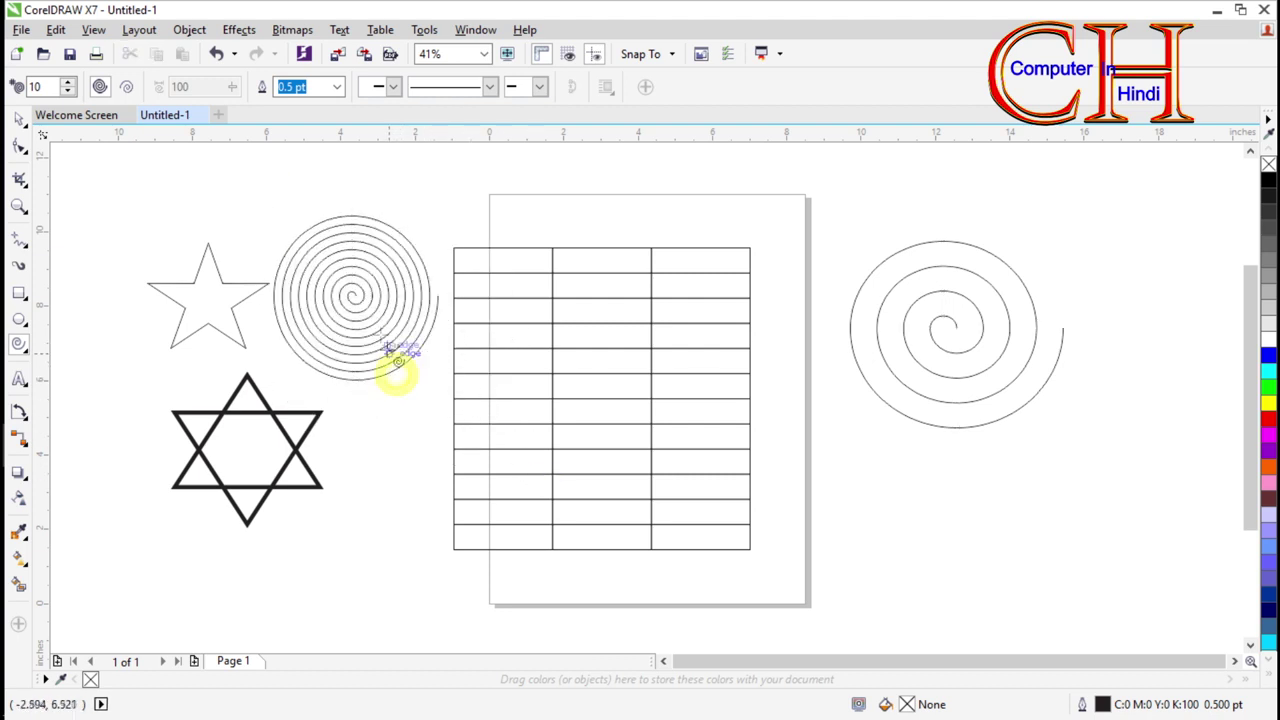
click(27, 356)
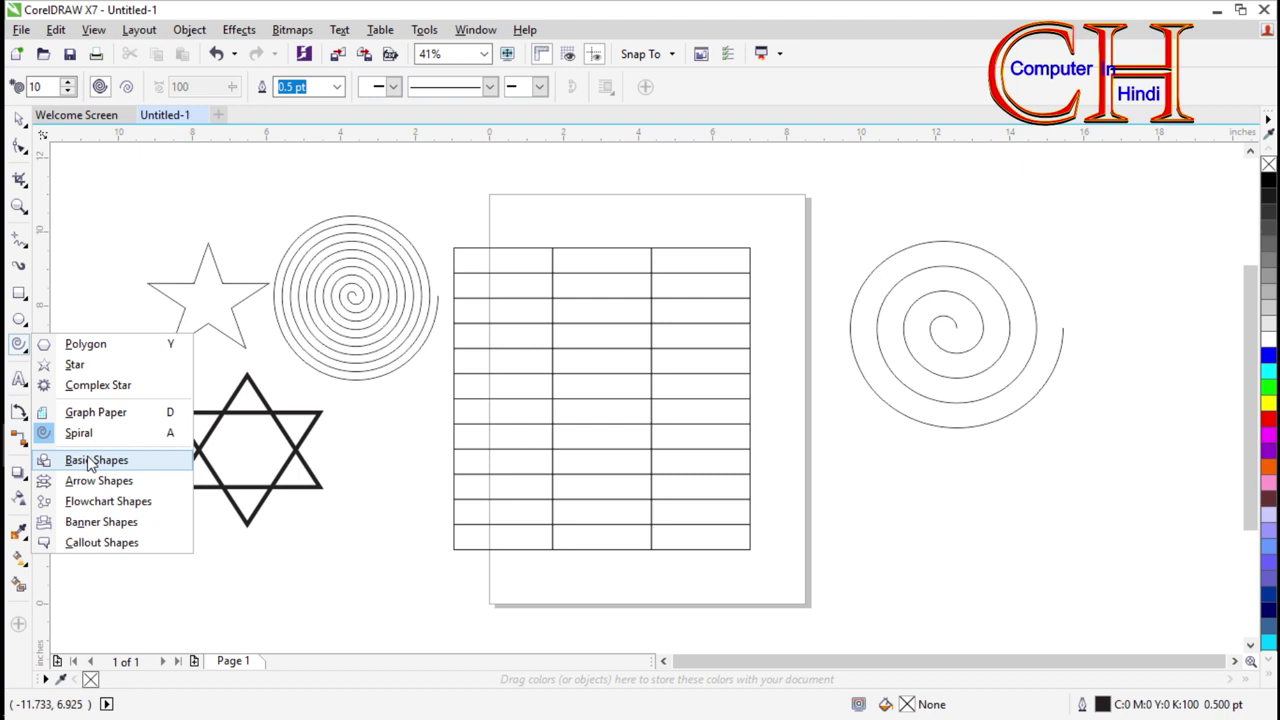
Step: Select all five shapes (both stars, the grid, both spirals) and delete them
click(851, 276)
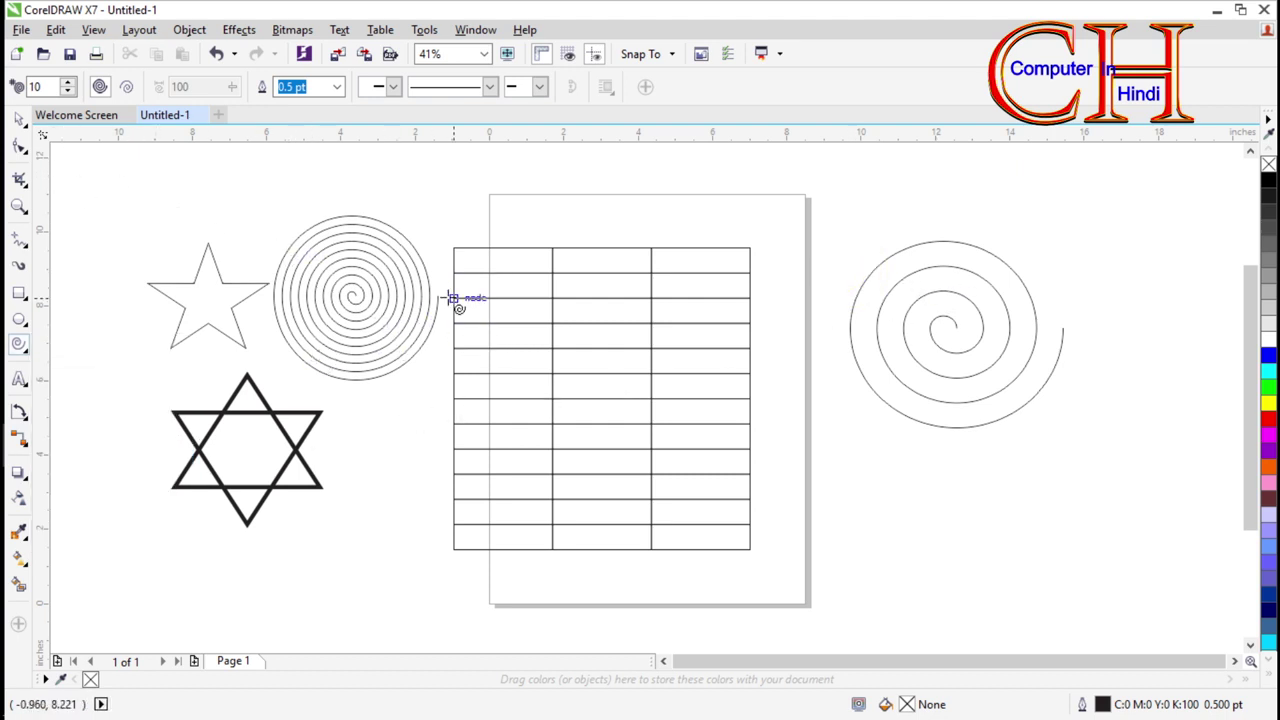
click(18, 118)
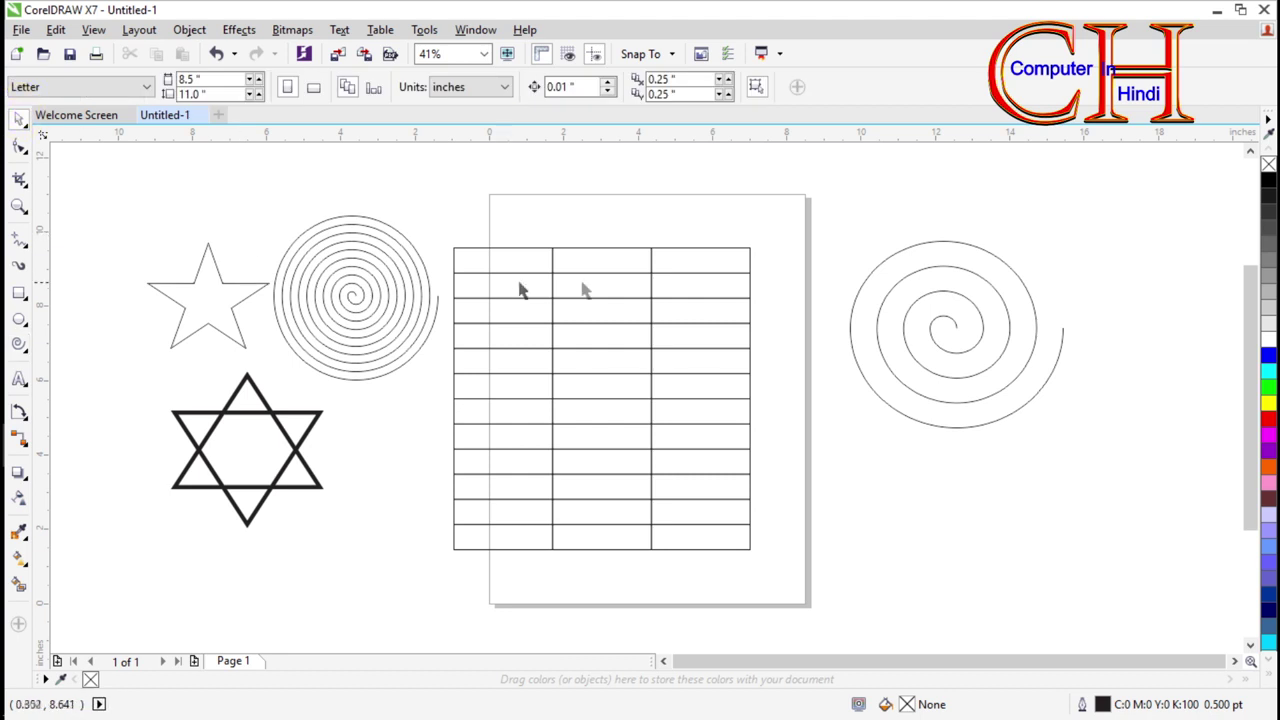
mouse_move(108, 171)
mouse_down()
mouse_move(1069, 577)
mouse_move(614, 527)
mouse_up()
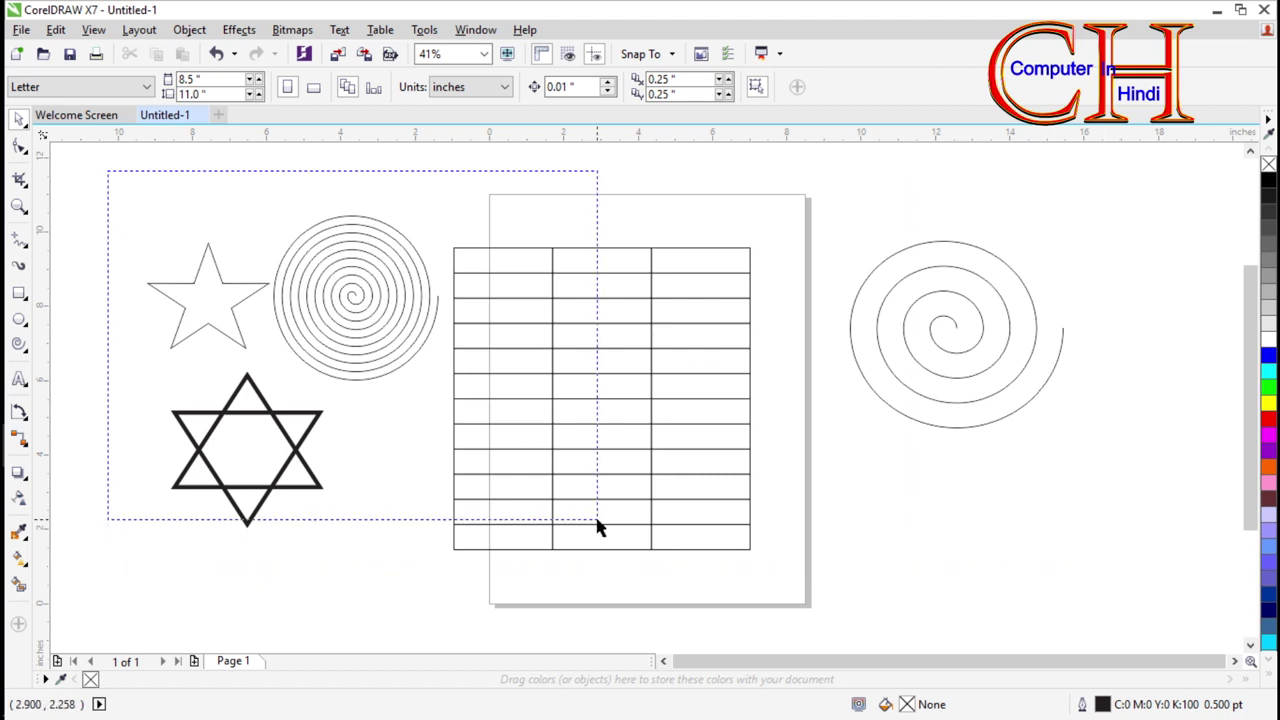
drag(614, 527, 1090, 578)
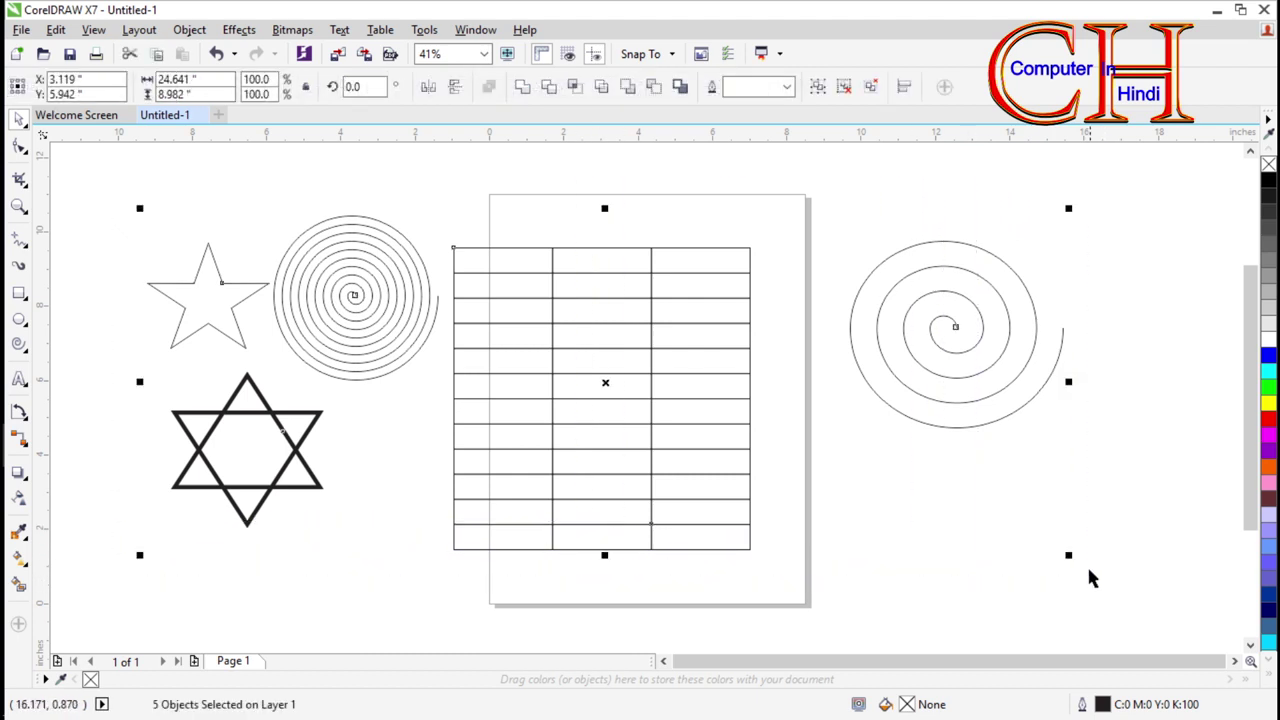
click(1139, 435)
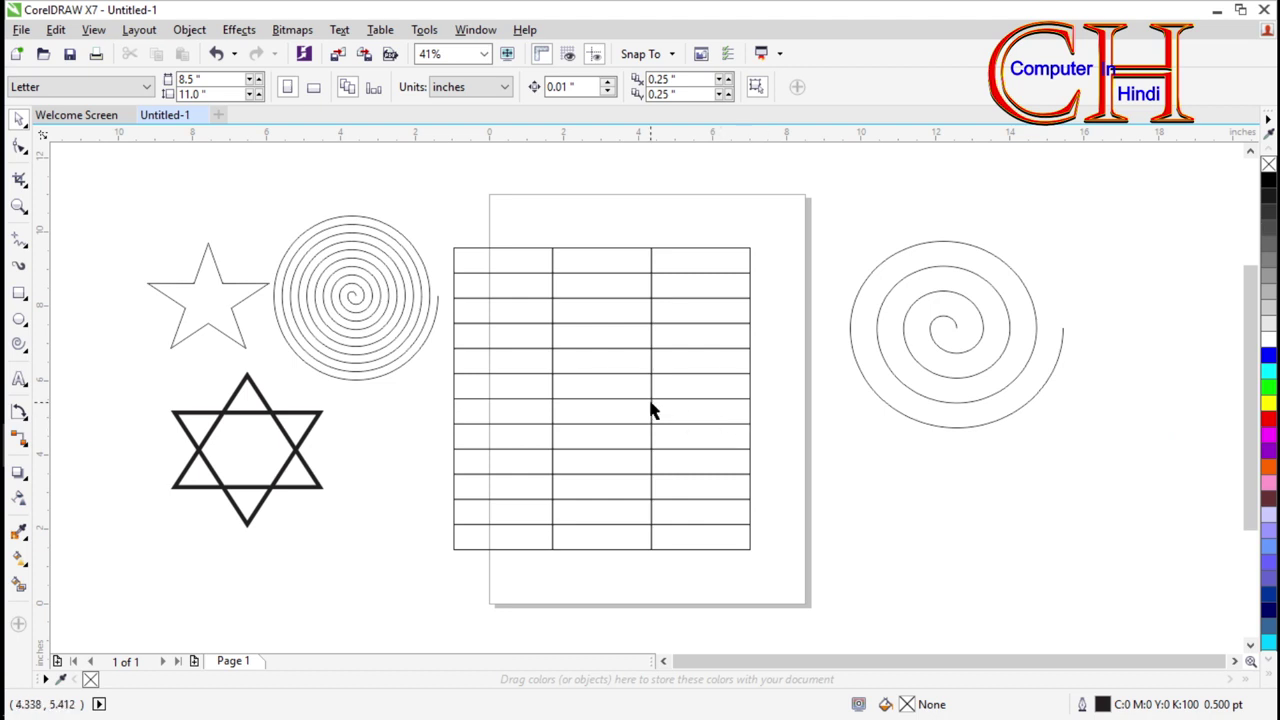
key(ctrl+a)
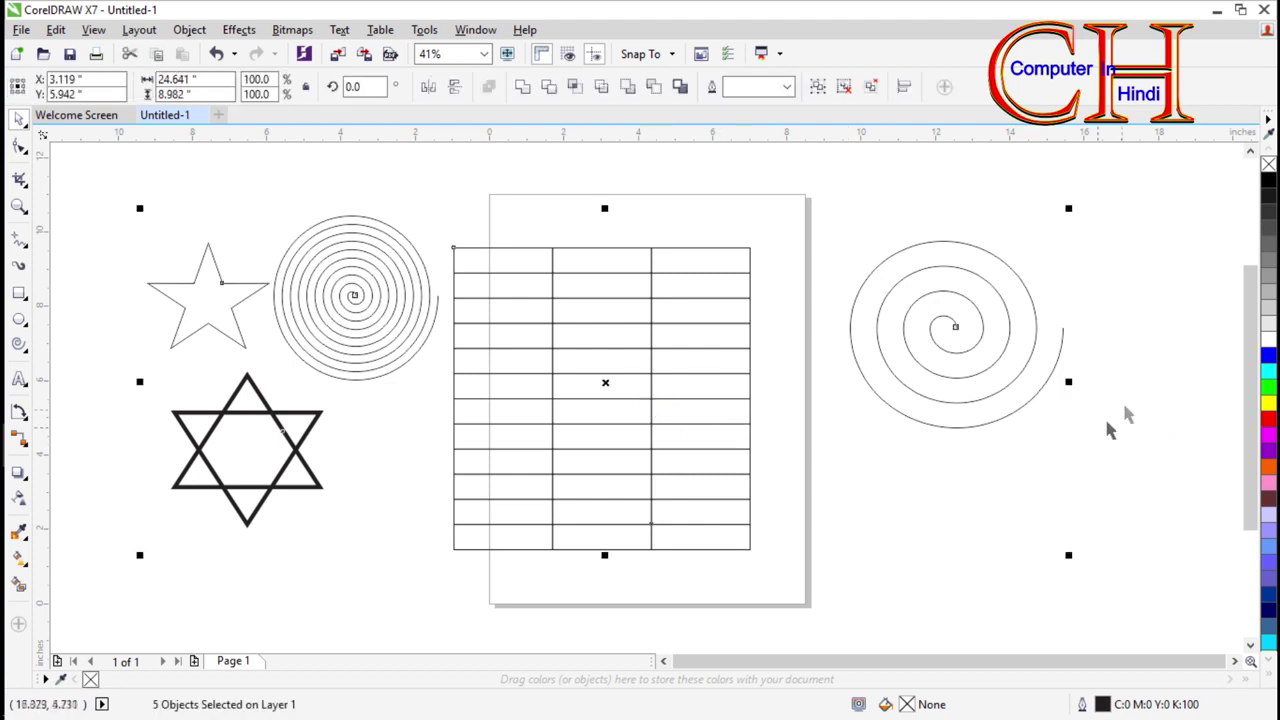
click(1127, 362)
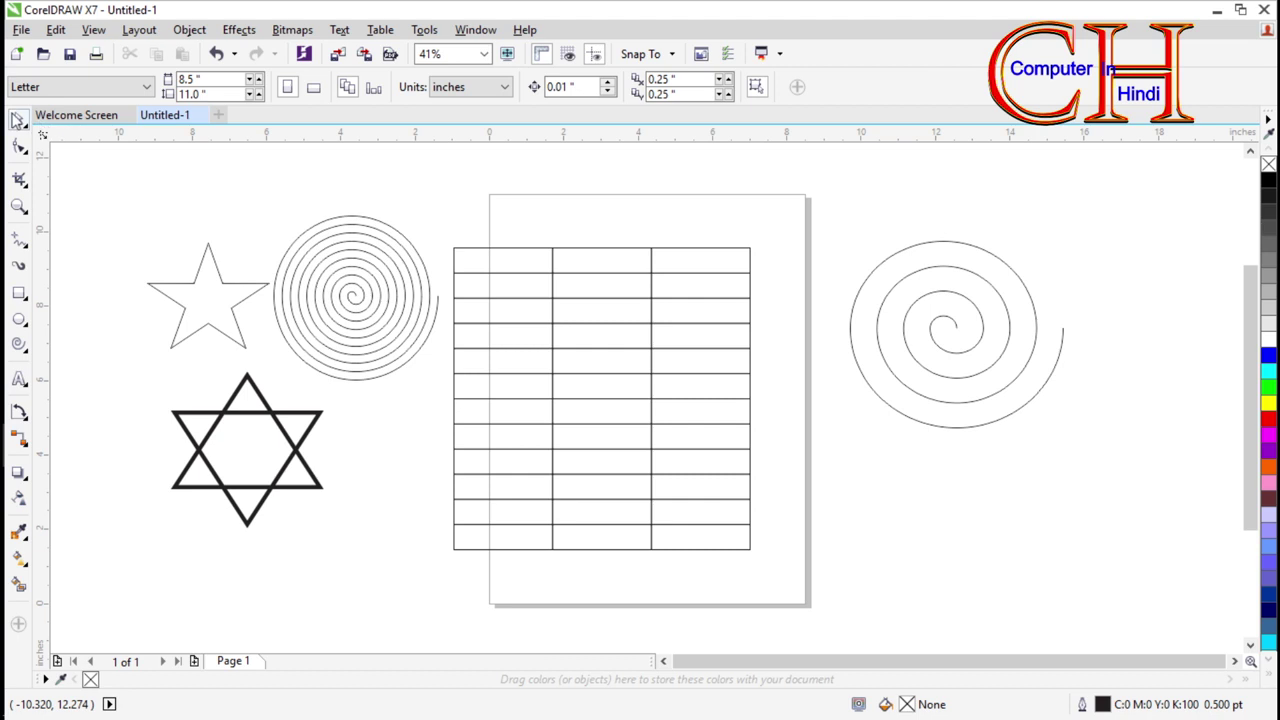
double_click(17, 120)
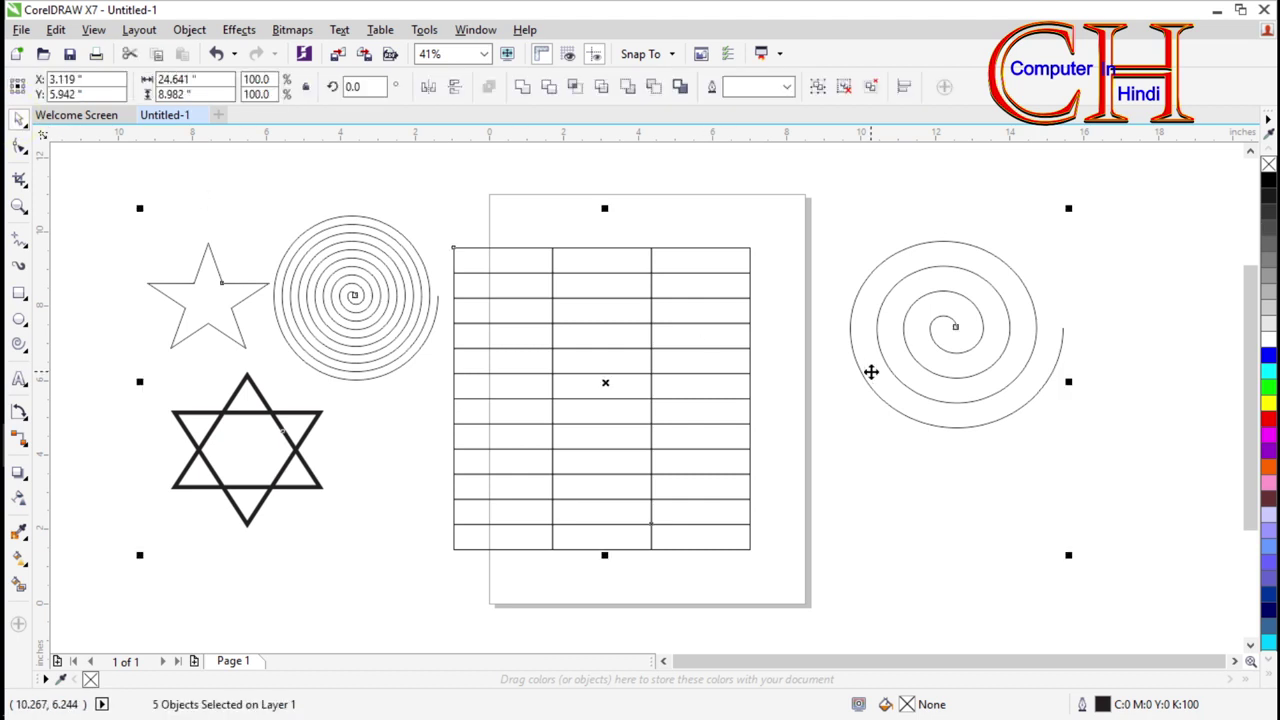
key(Delete)
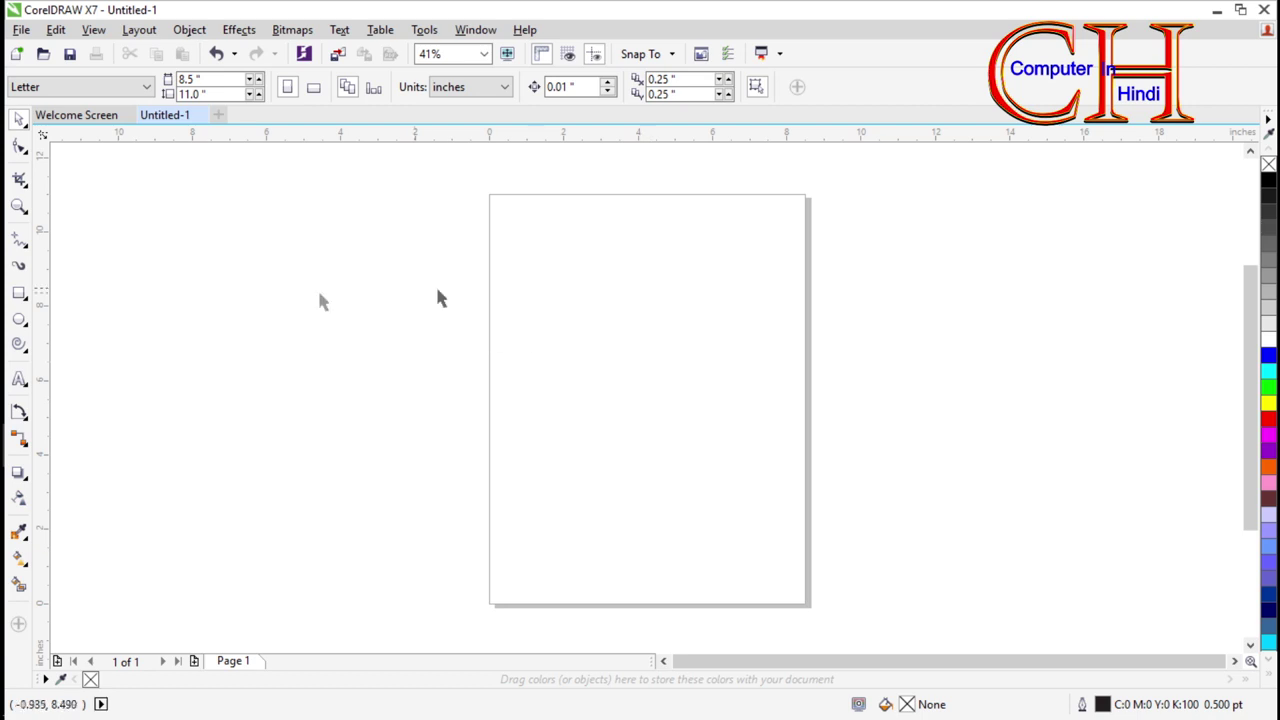
Step: Draw two hearts left of the page: a wide flat one above a 3.406-inch one
click(23, 349)
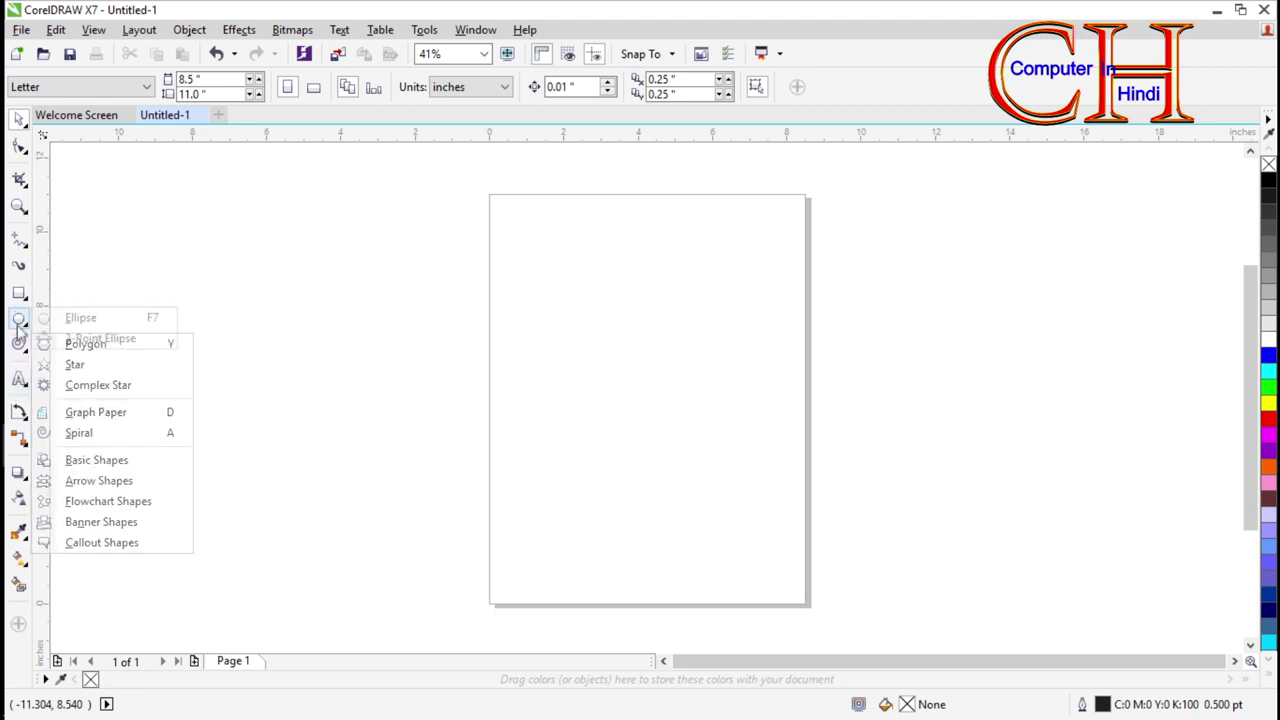
click(97, 460)
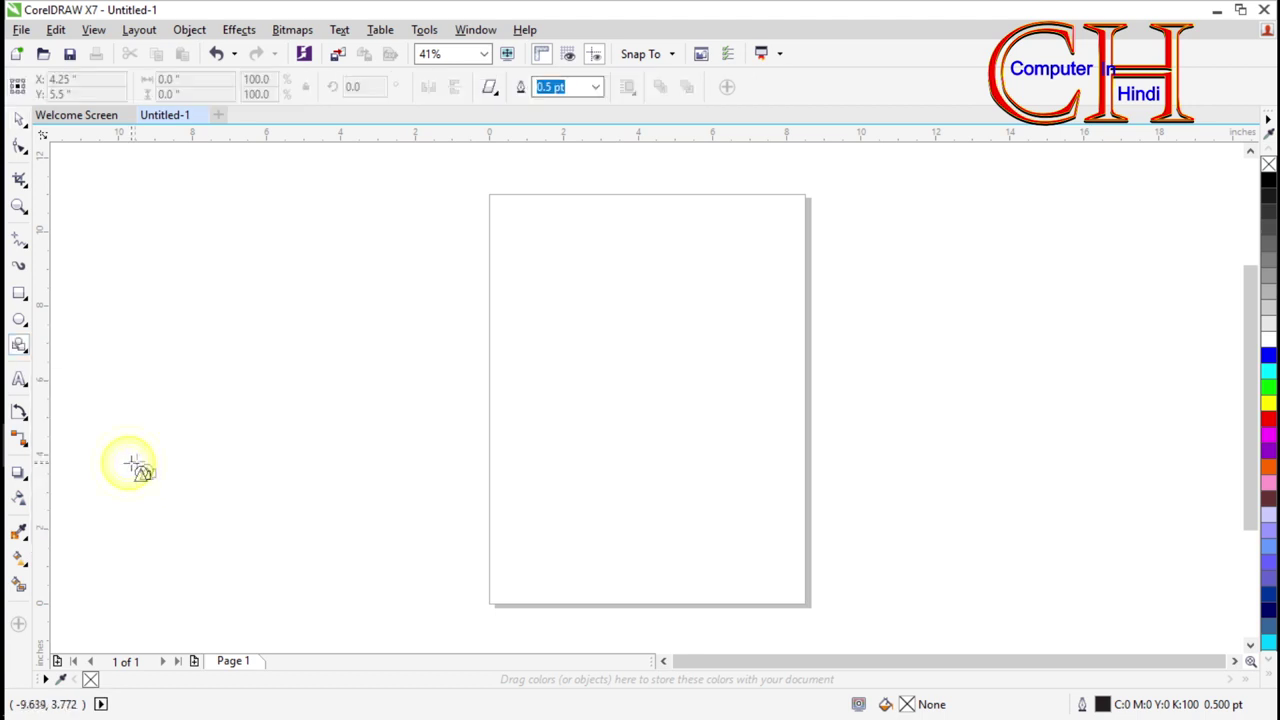
click(495, 95)
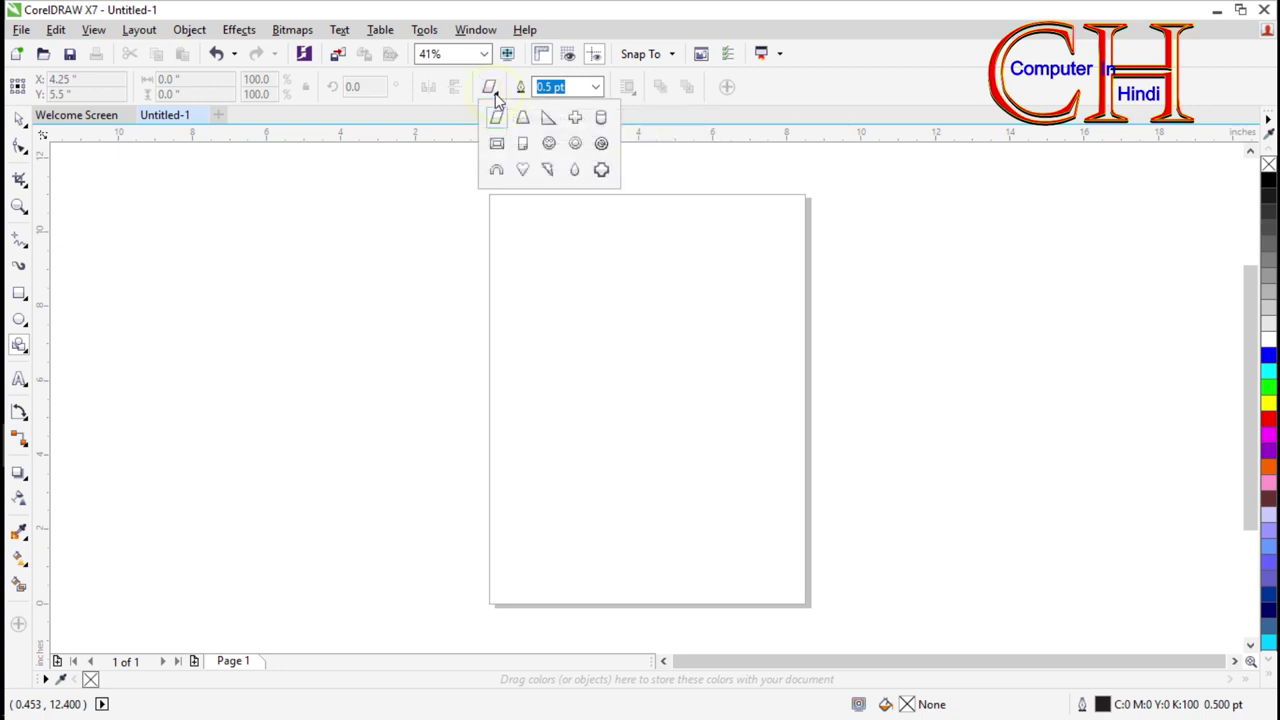
click(523, 172)
drag(195, 252, 361, 410)
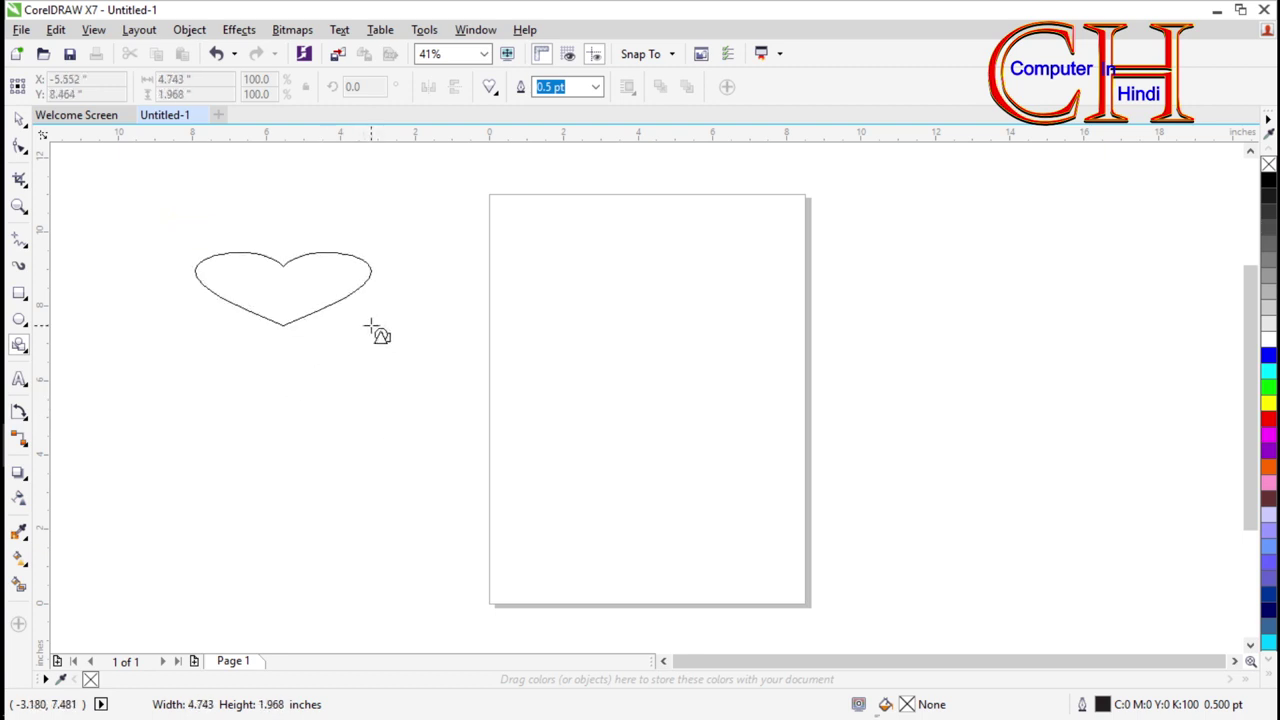
drag(361, 410, 385, 330)
drag(198, 370, 323, 501)
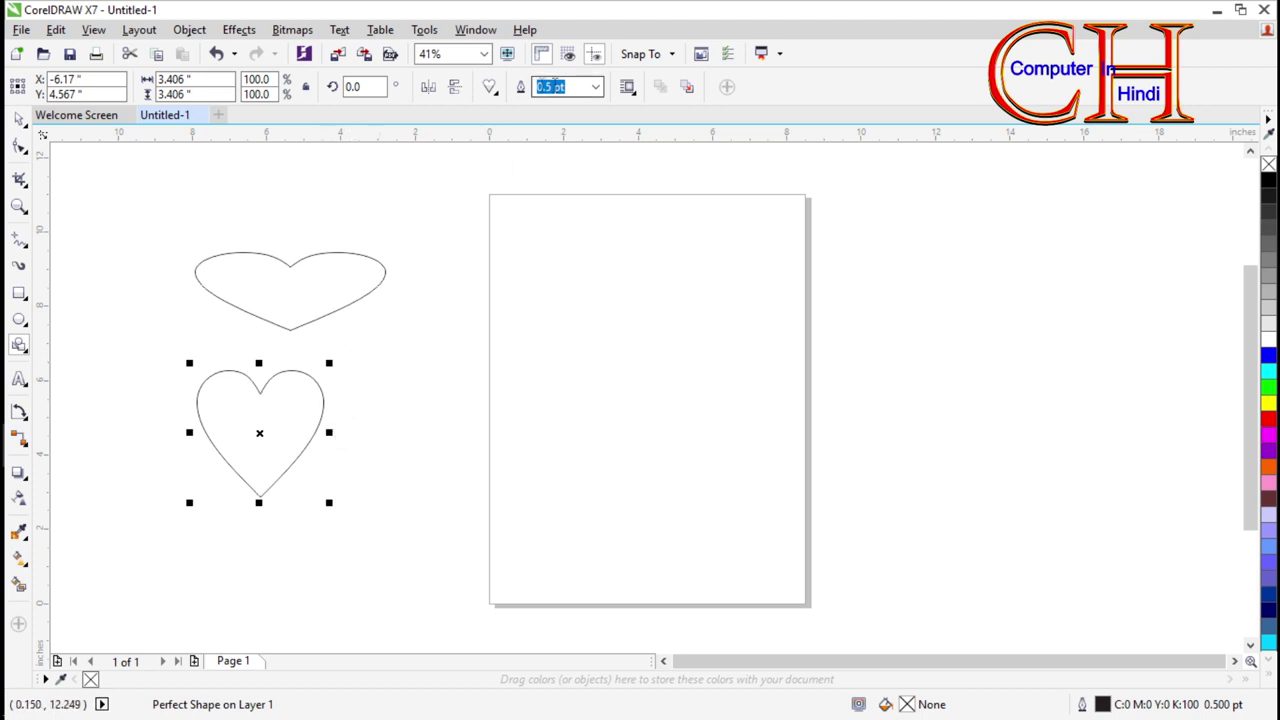
click(491, 89)
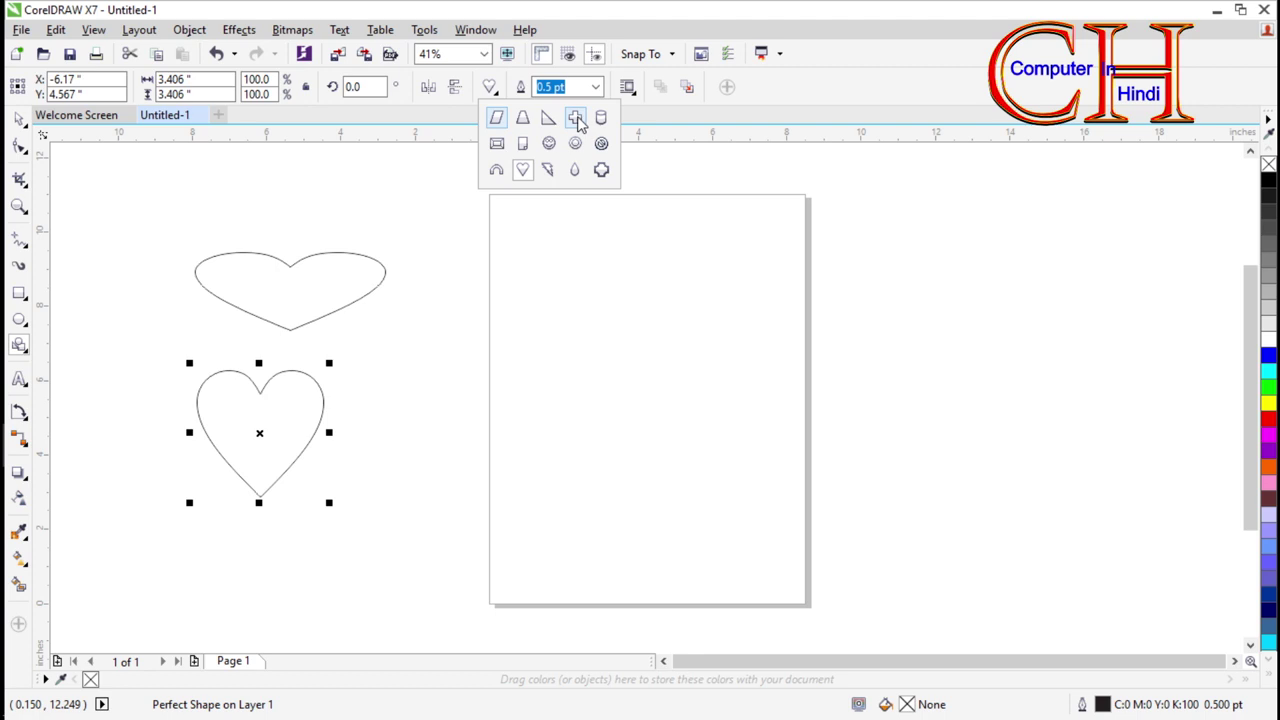
Step: Draw a cross at the page's upper left edge and make its arms thinner
click(578, 119)
drag(421, 243, 531, 327)
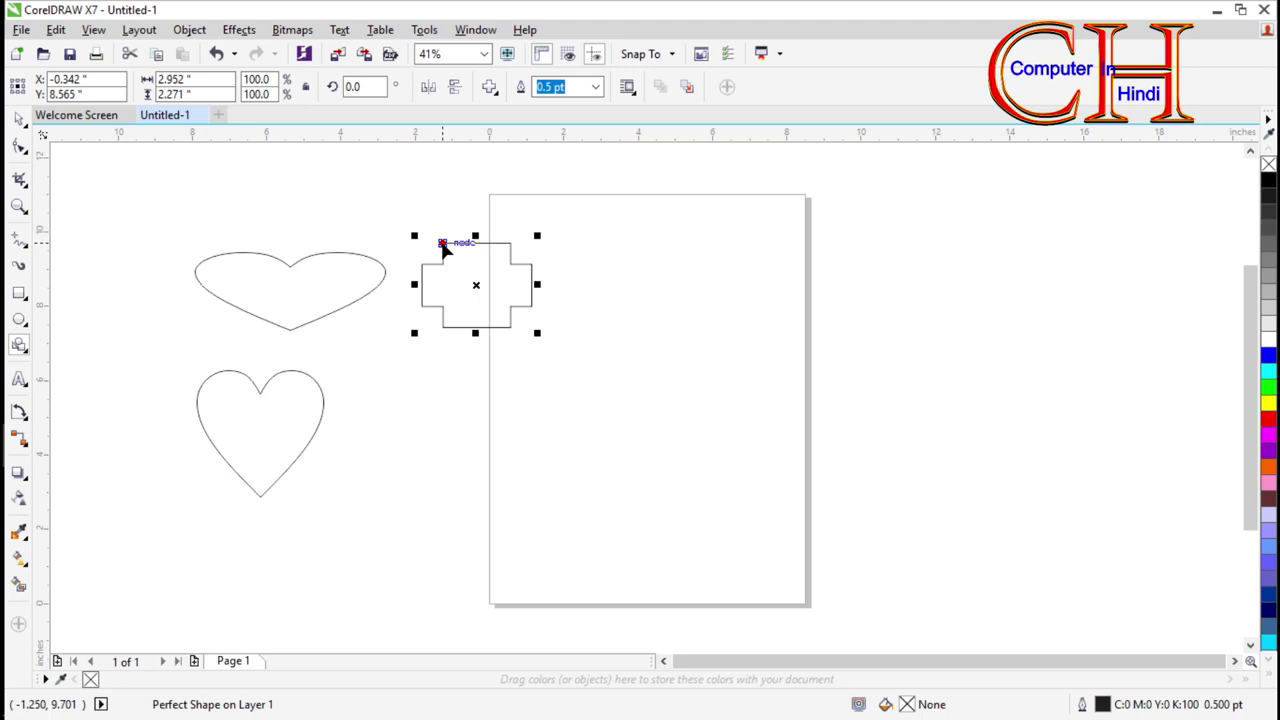
drag(444, 245, 458, 262)
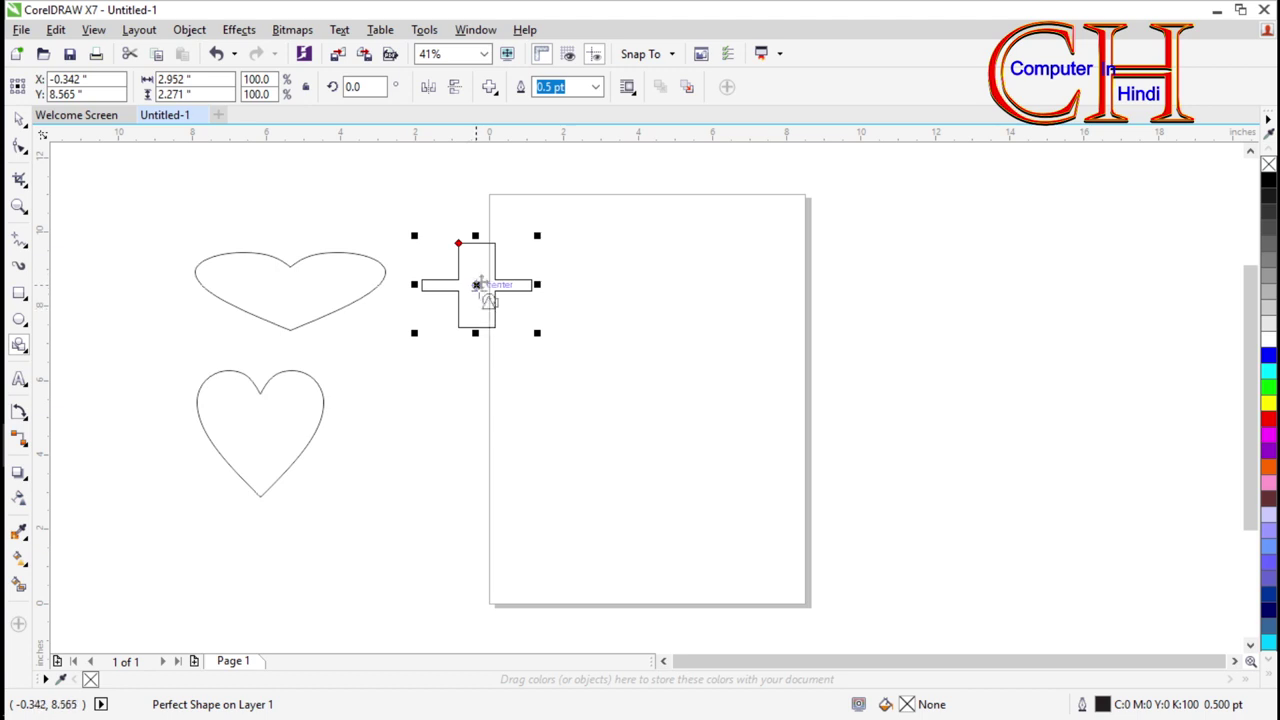
Step: Draw a 4.667-inch smiley face on the upper page and turn its smile into a frown
click(288, 403)
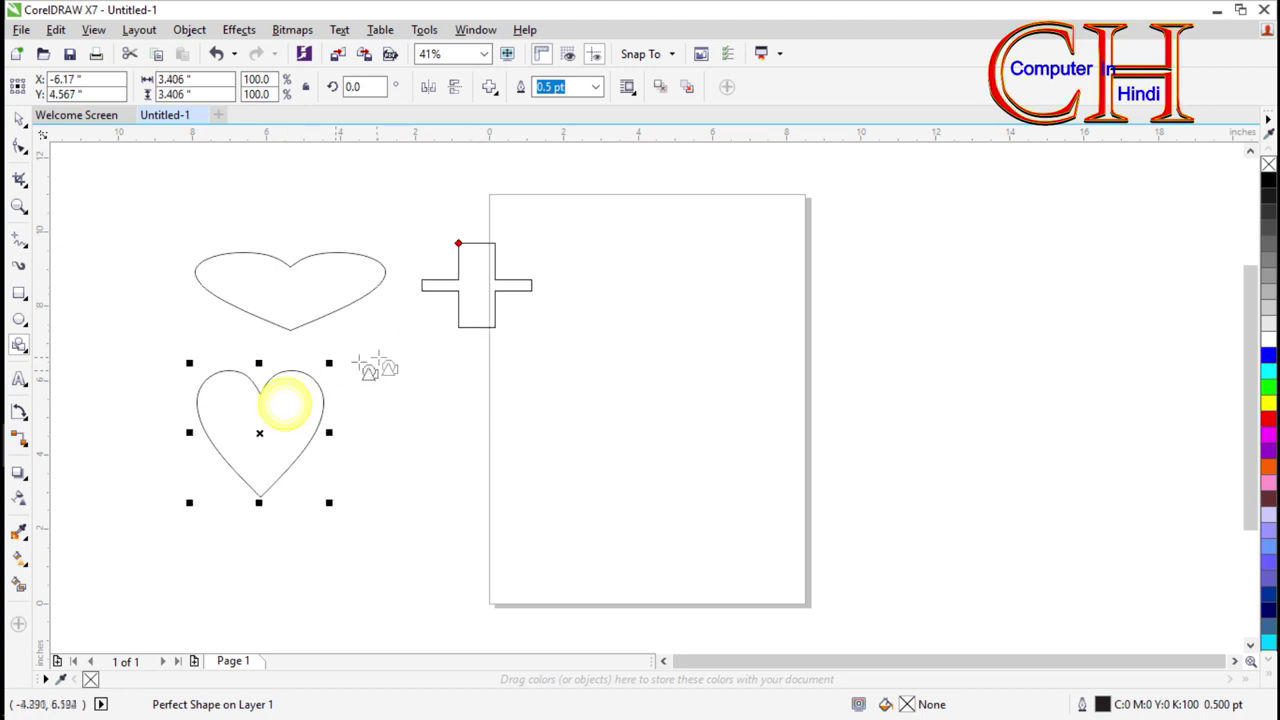
click(489, 87)
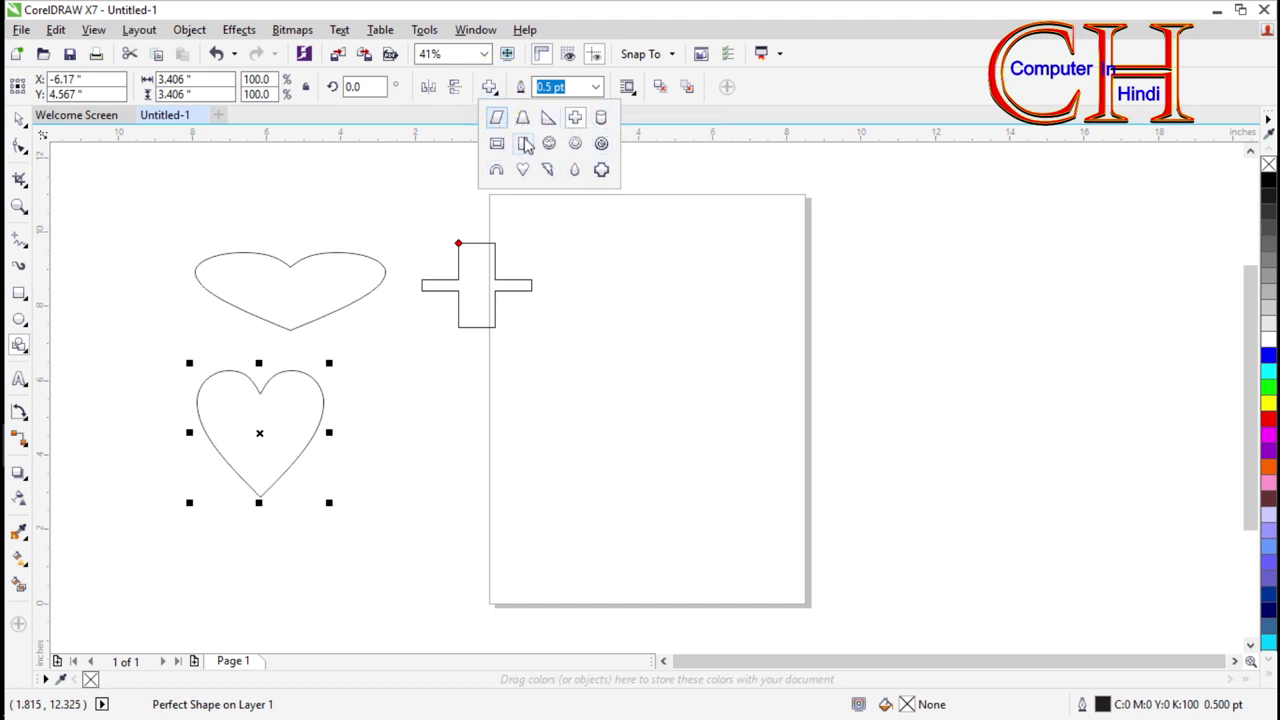
click(549, 145)
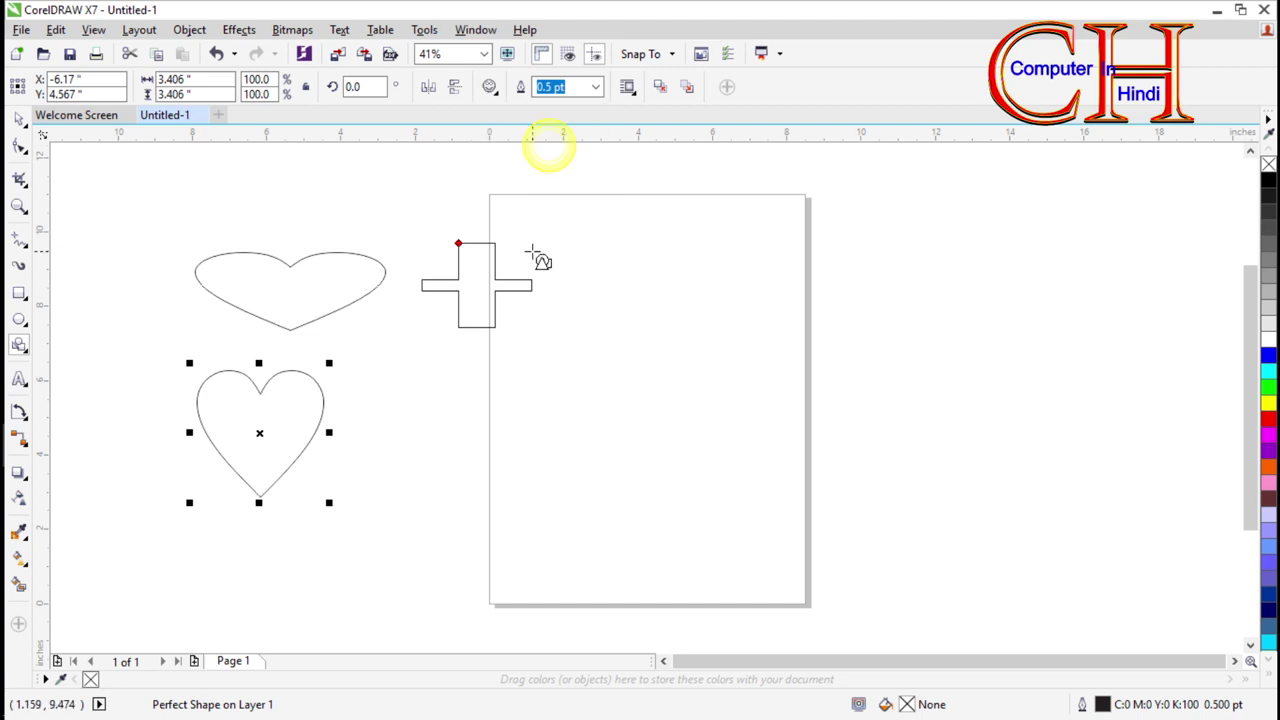
drag(535, 227, 722, 414)
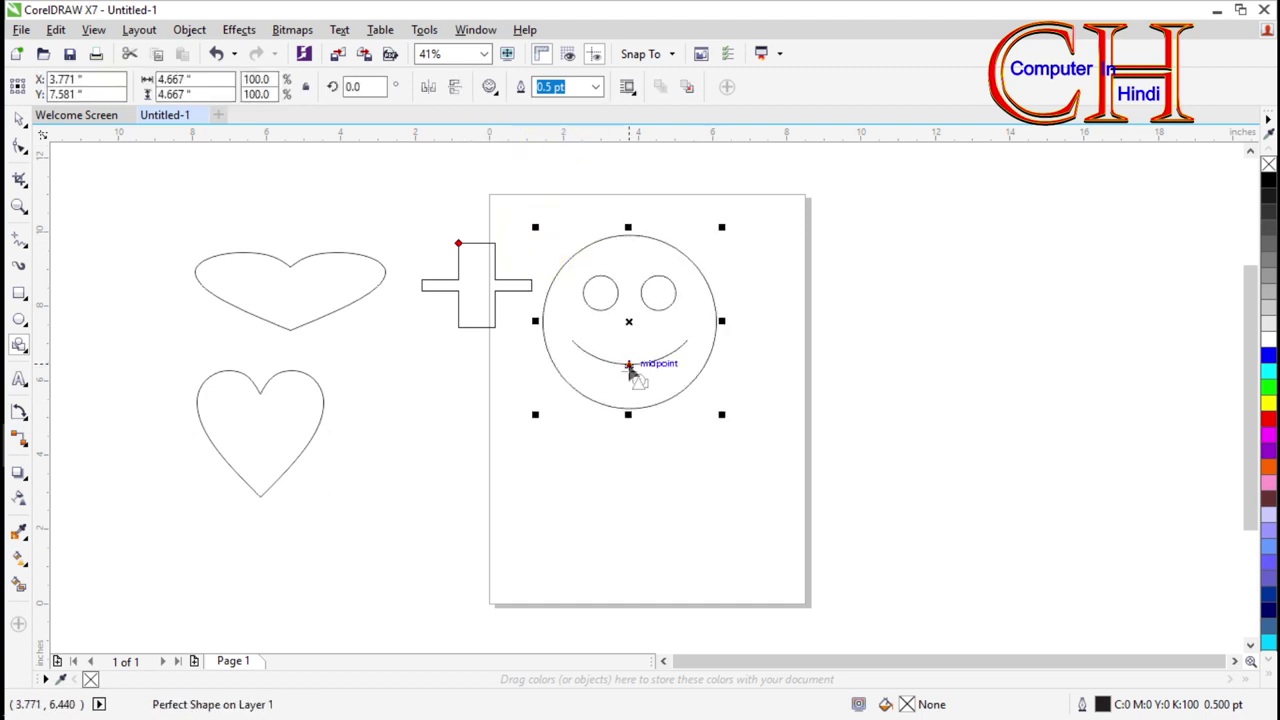
drag(629, 366, 629, 334)
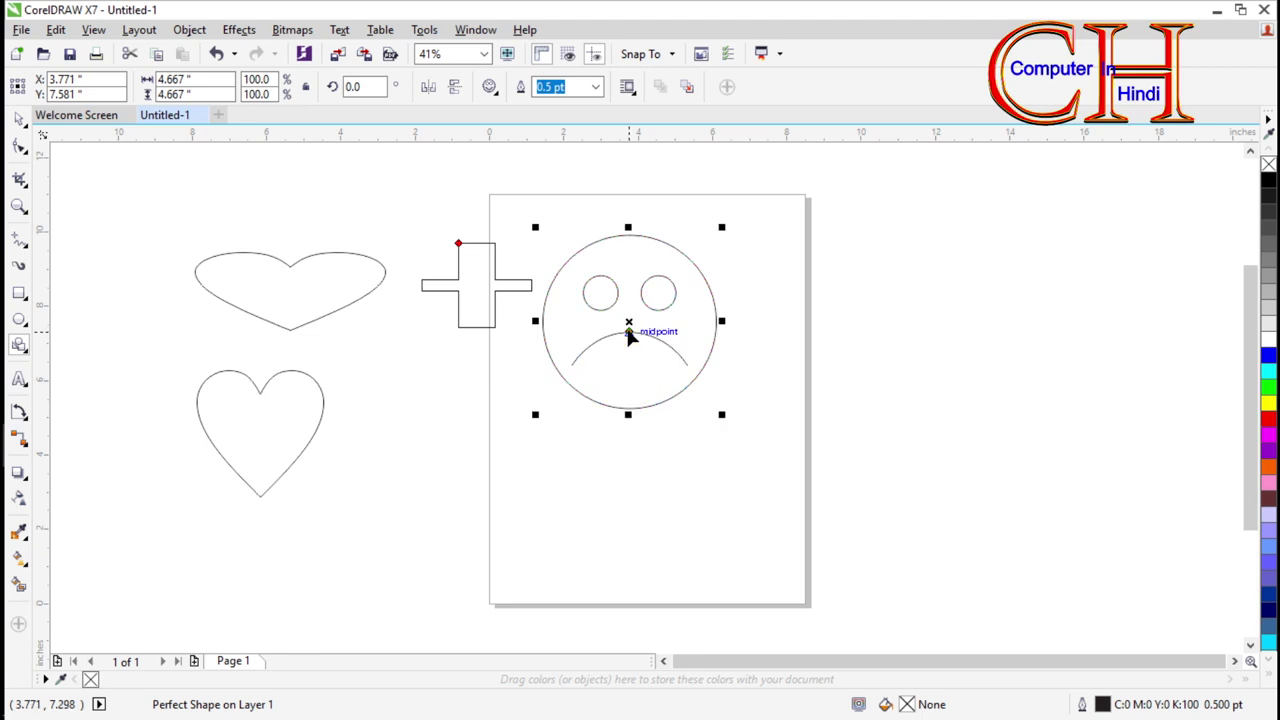
click(23, 350)
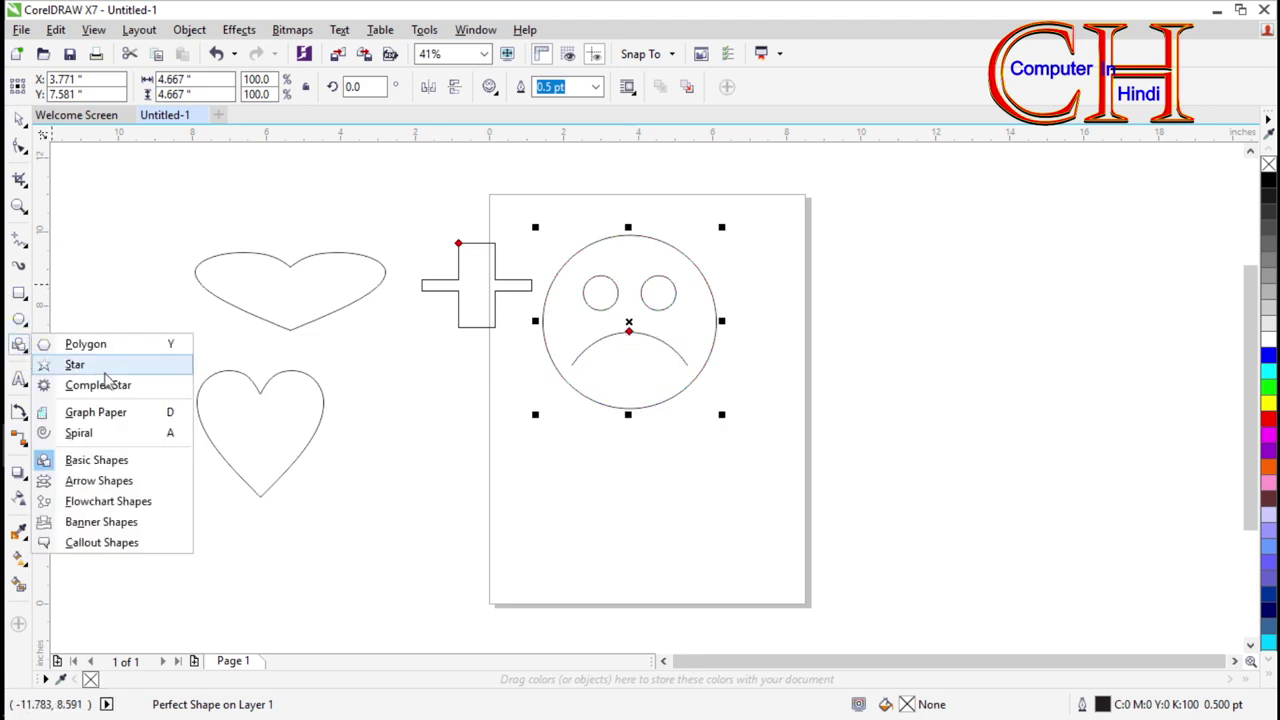
Step: Draw a 1.842 by 3.28-inch down arrow right of the page and adjust its arrowhead proportions
click(90, 483)
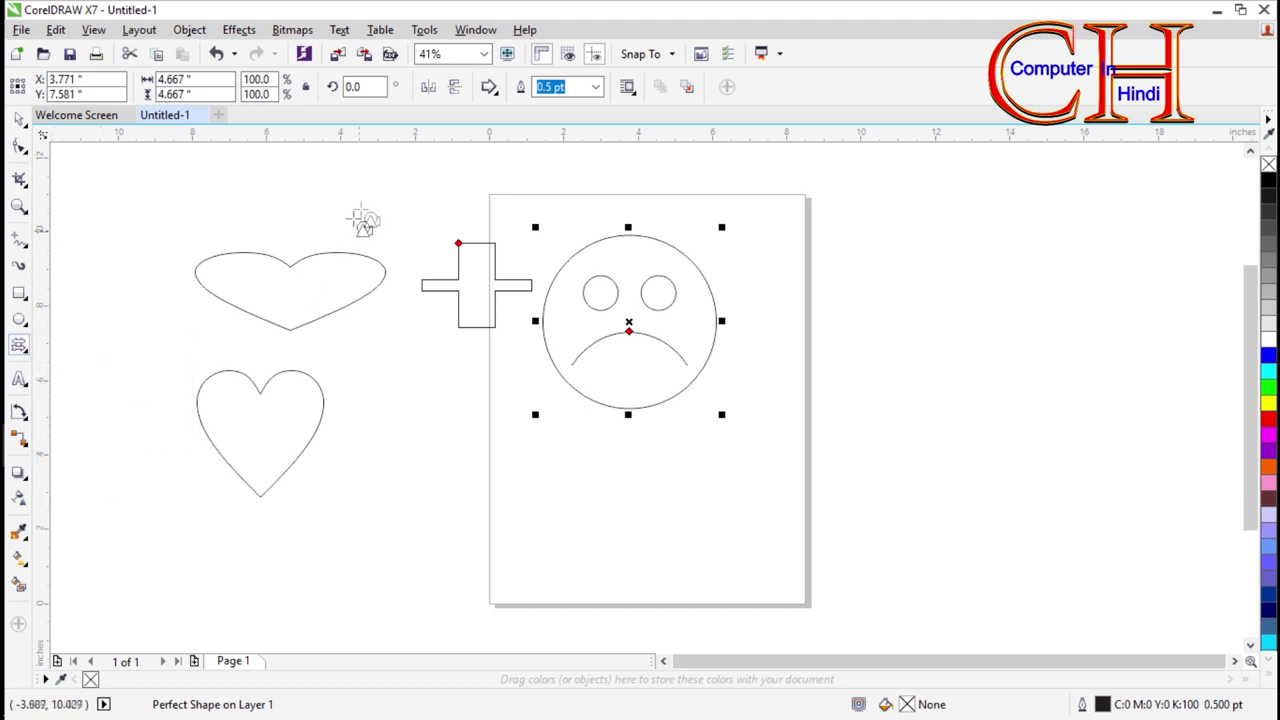
click(492, 90)
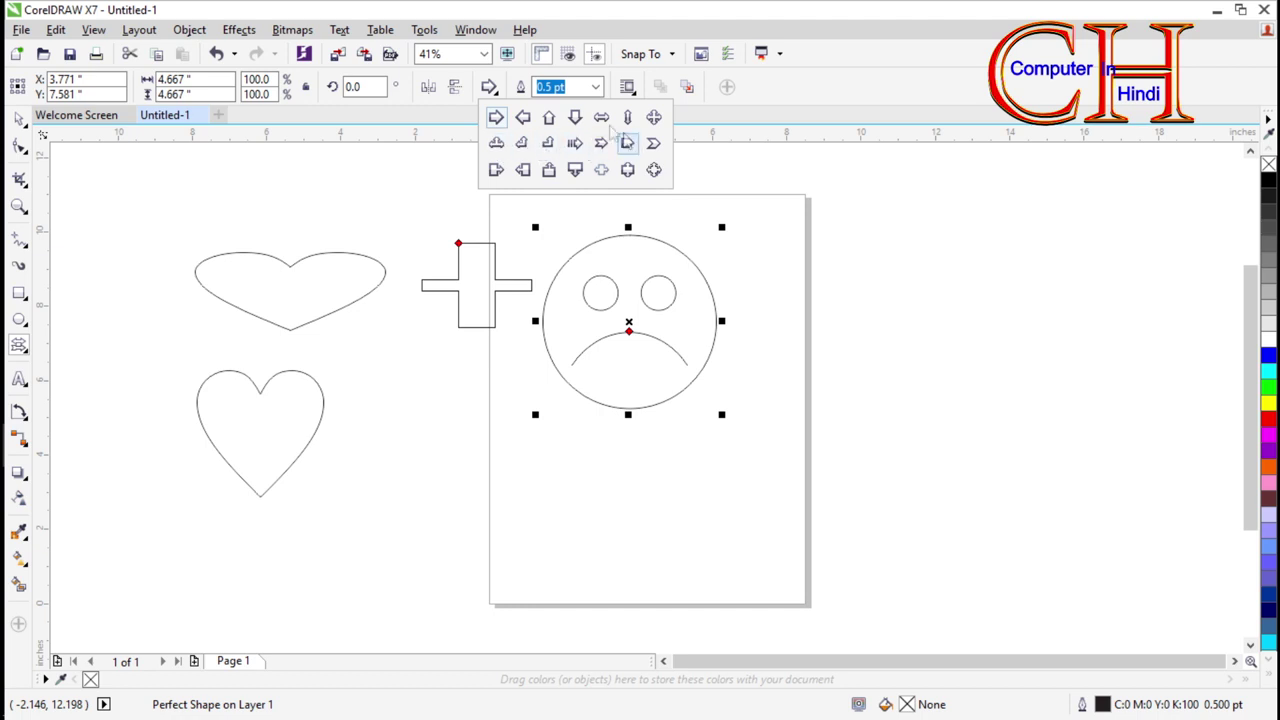
click(576, 119)
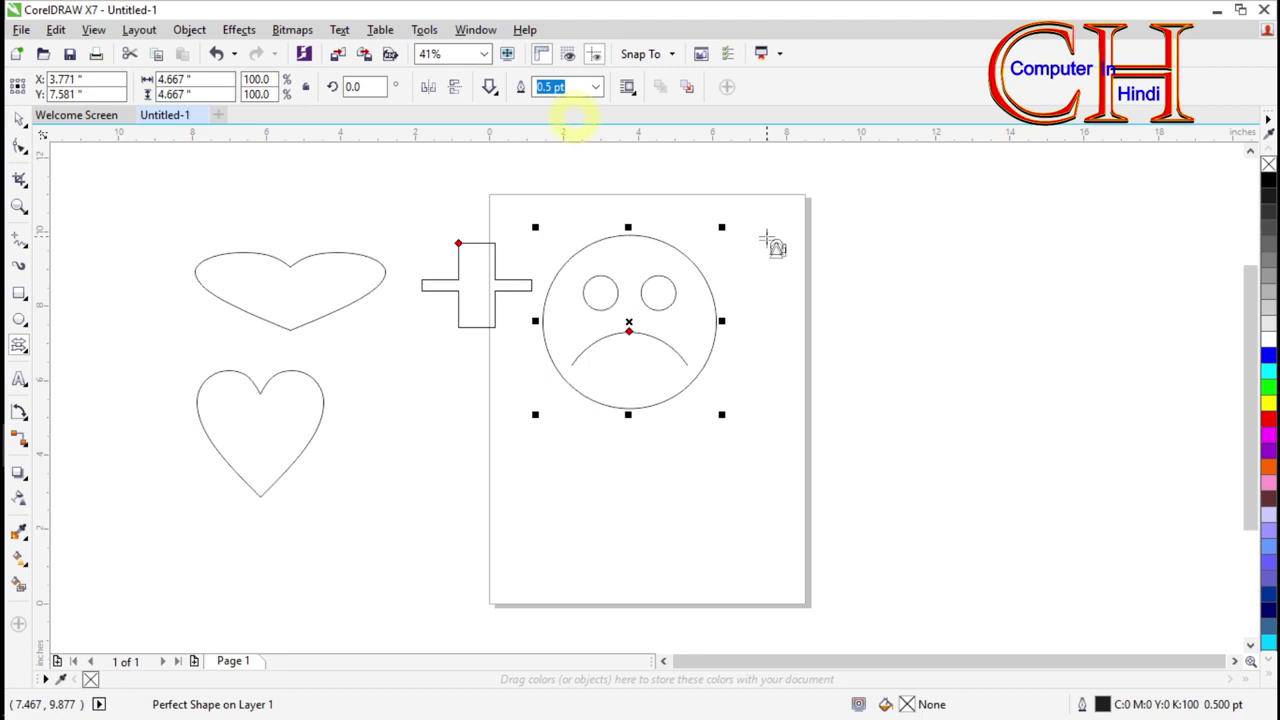
drag(868, 241, 936, 362)
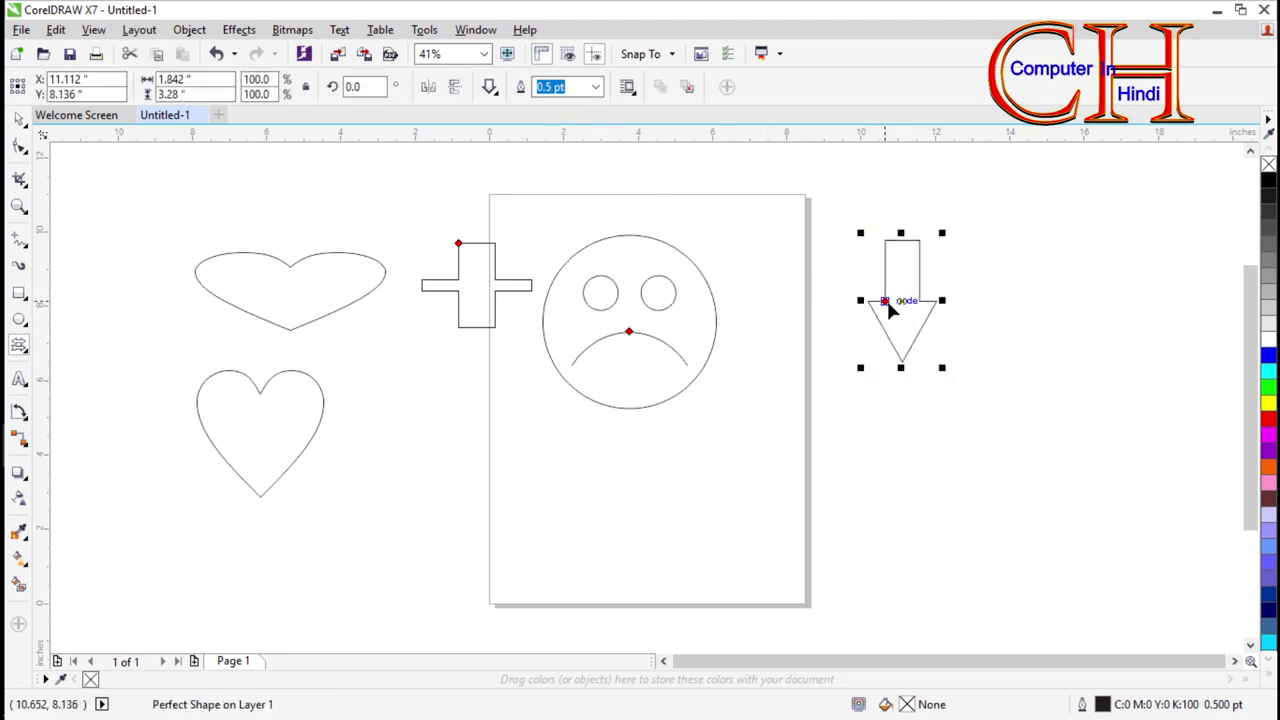
mouse_move(886, 302)
mouse_down()
mouse_move(900, 271)
mouse_move(890, 263)
mouse_up()
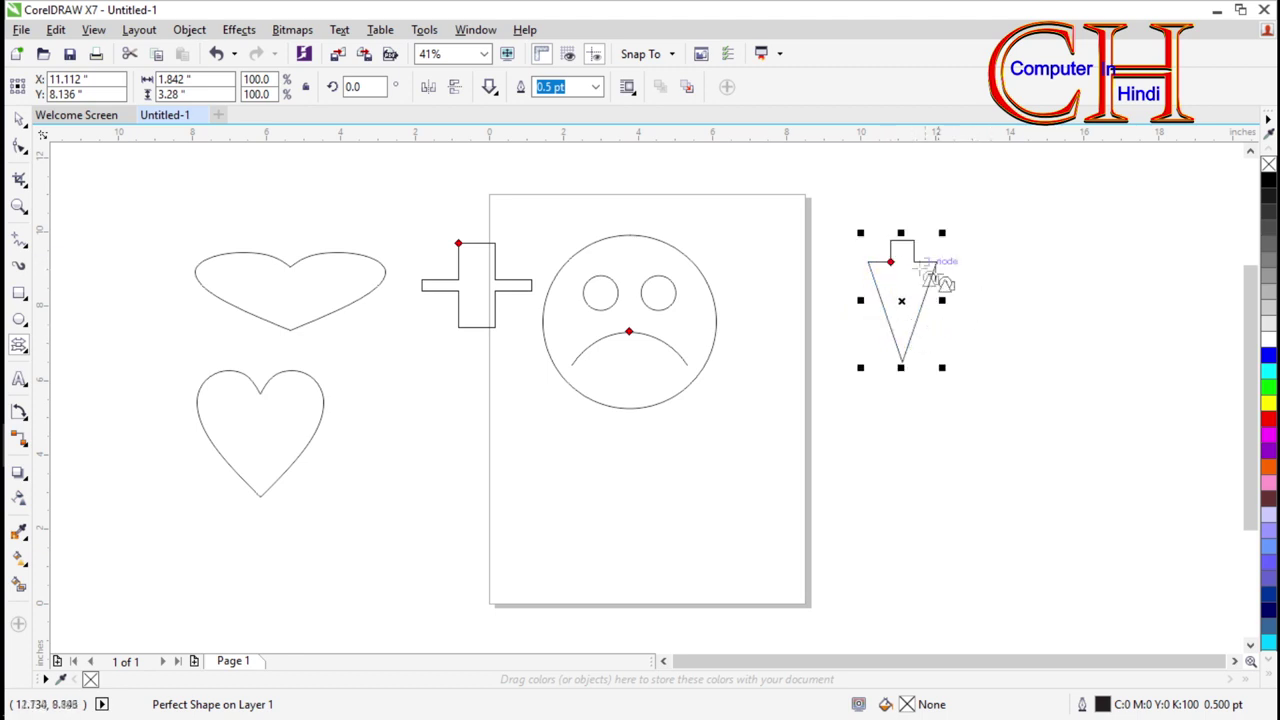
drag(890, 262, 903, 300)
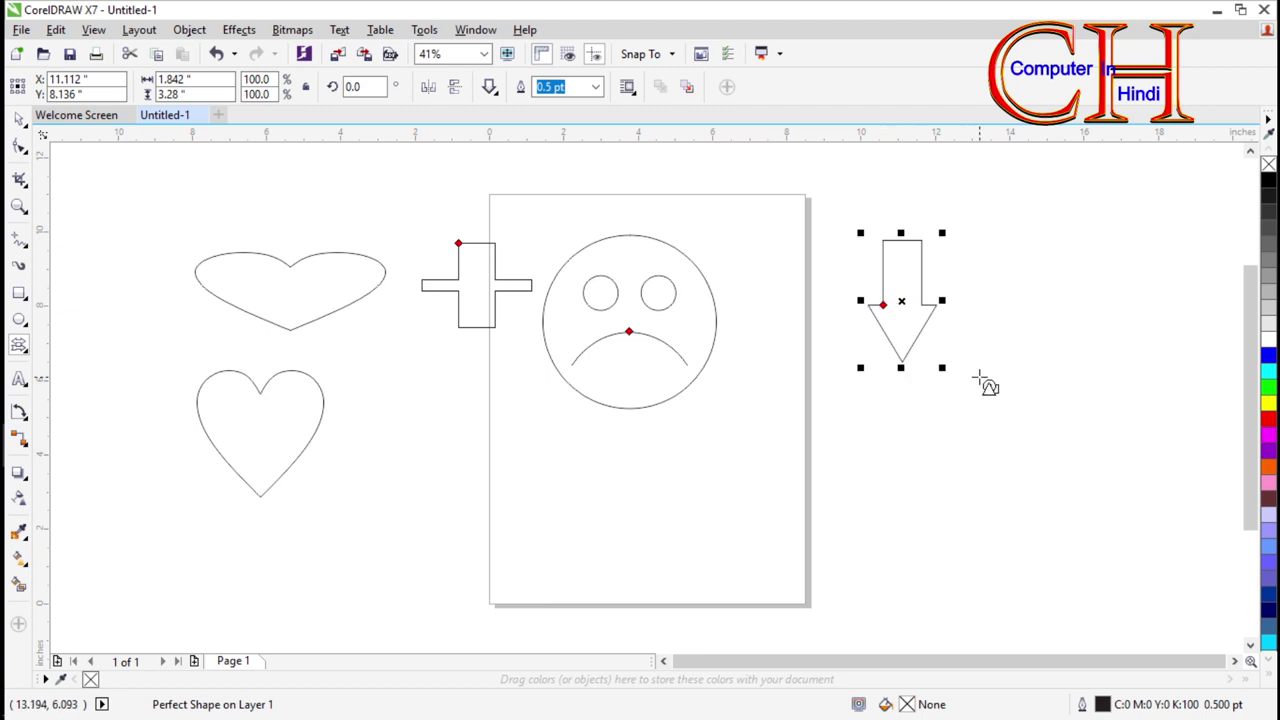
click(491, 89)
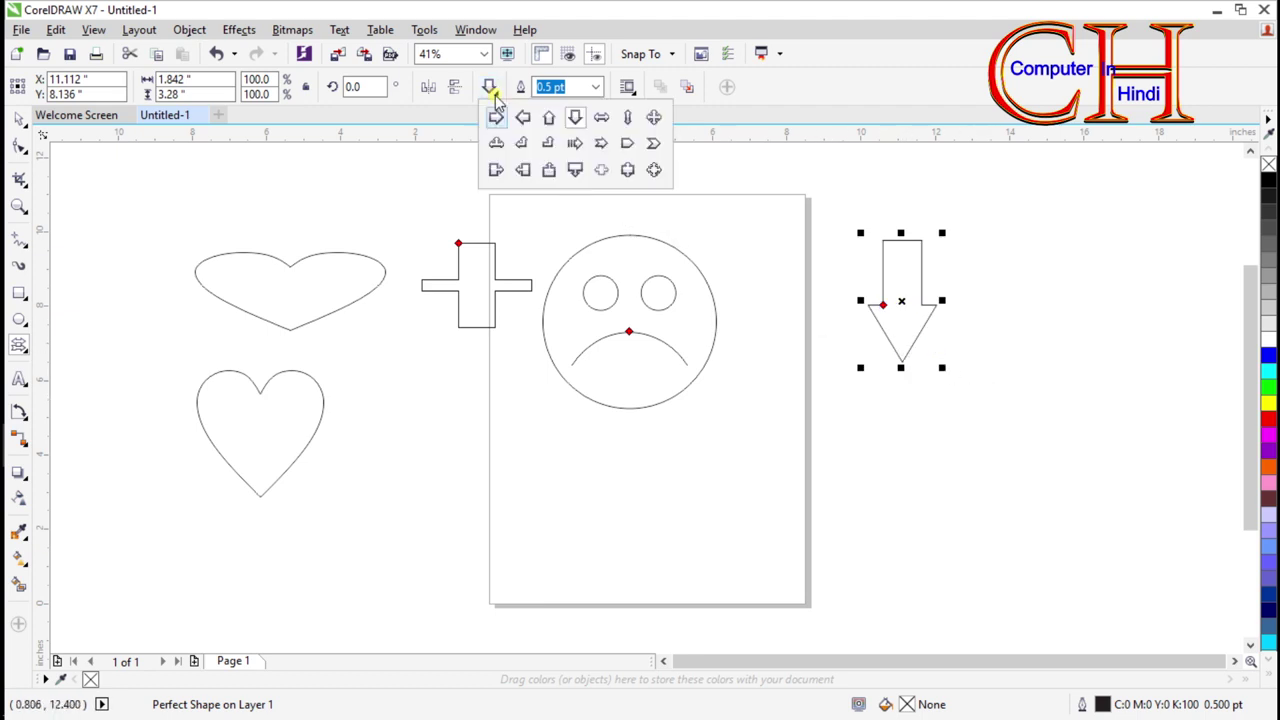
Step: Draw a 5.349 by 3.002-inch three-way arrow on the lower page, adjusting its shafts and heads
click(497, 146)
drag(556, 446, 755, 558)
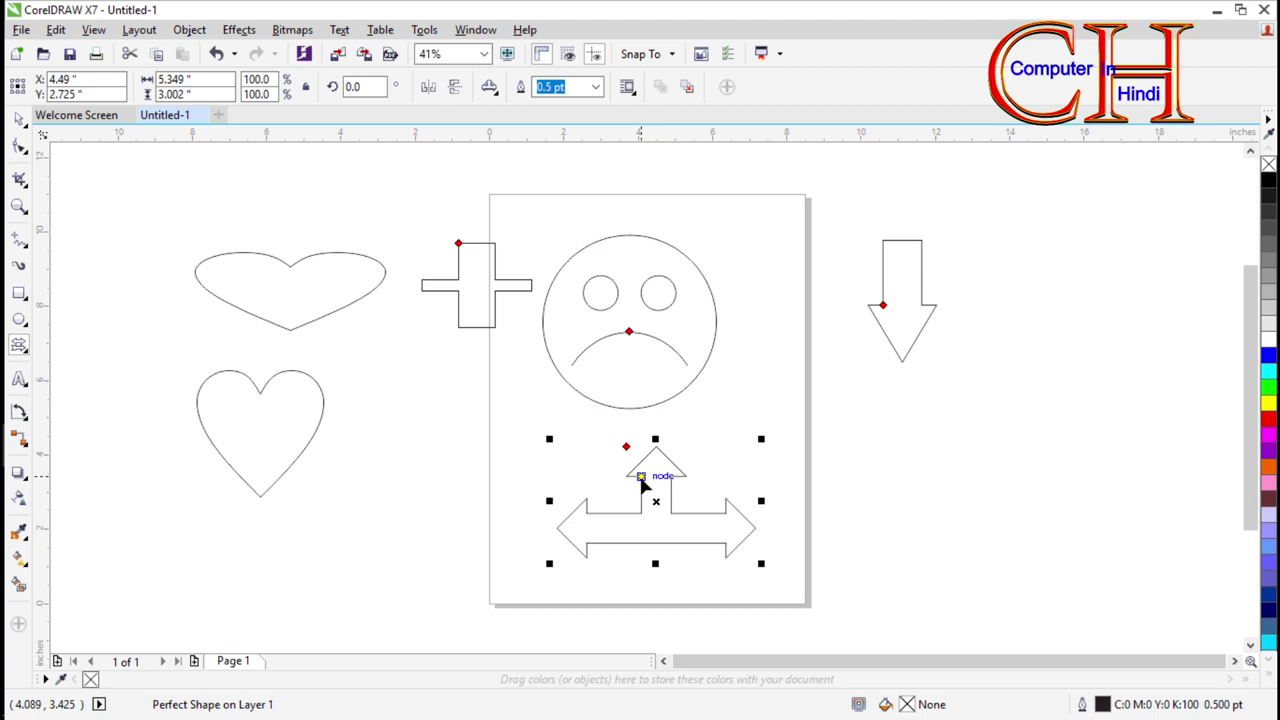
mouse_move(640, 478)
mouse_down()
mouse_move(658, 491)
mouse_move(650, 502)
mouse_move(653, 485)
mouse_up()
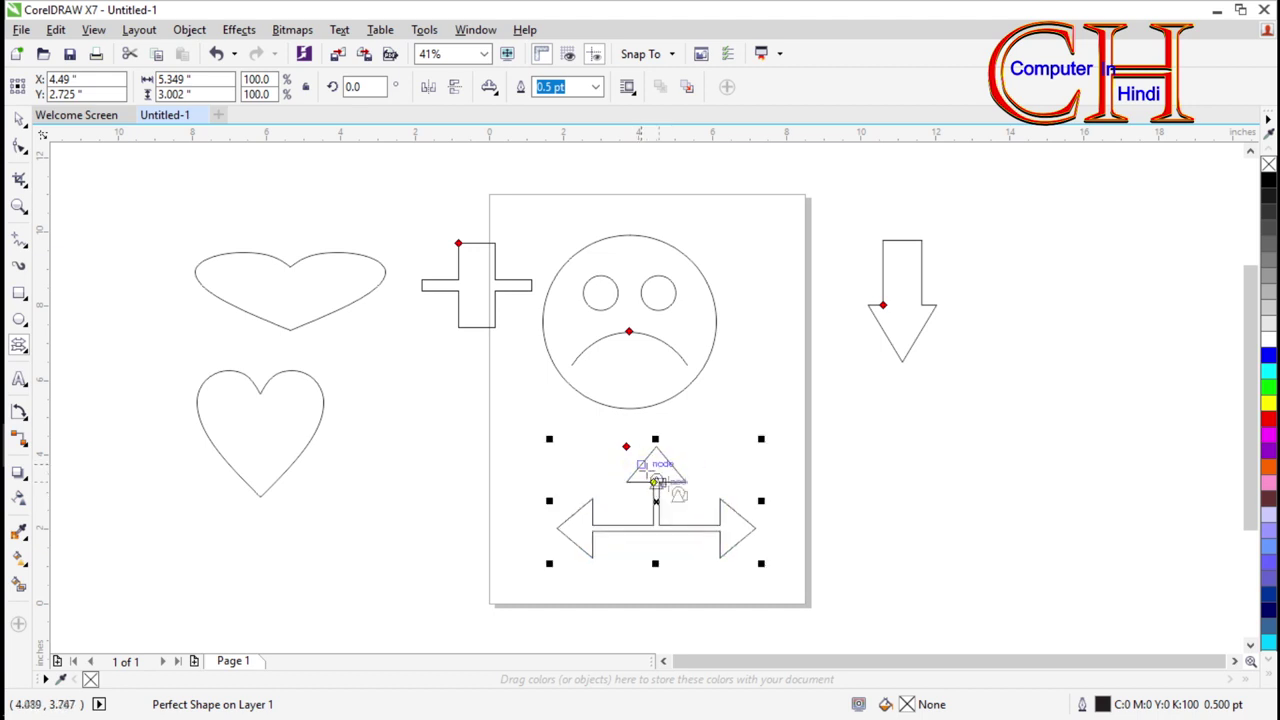
drag(626, 449, 629, 408)
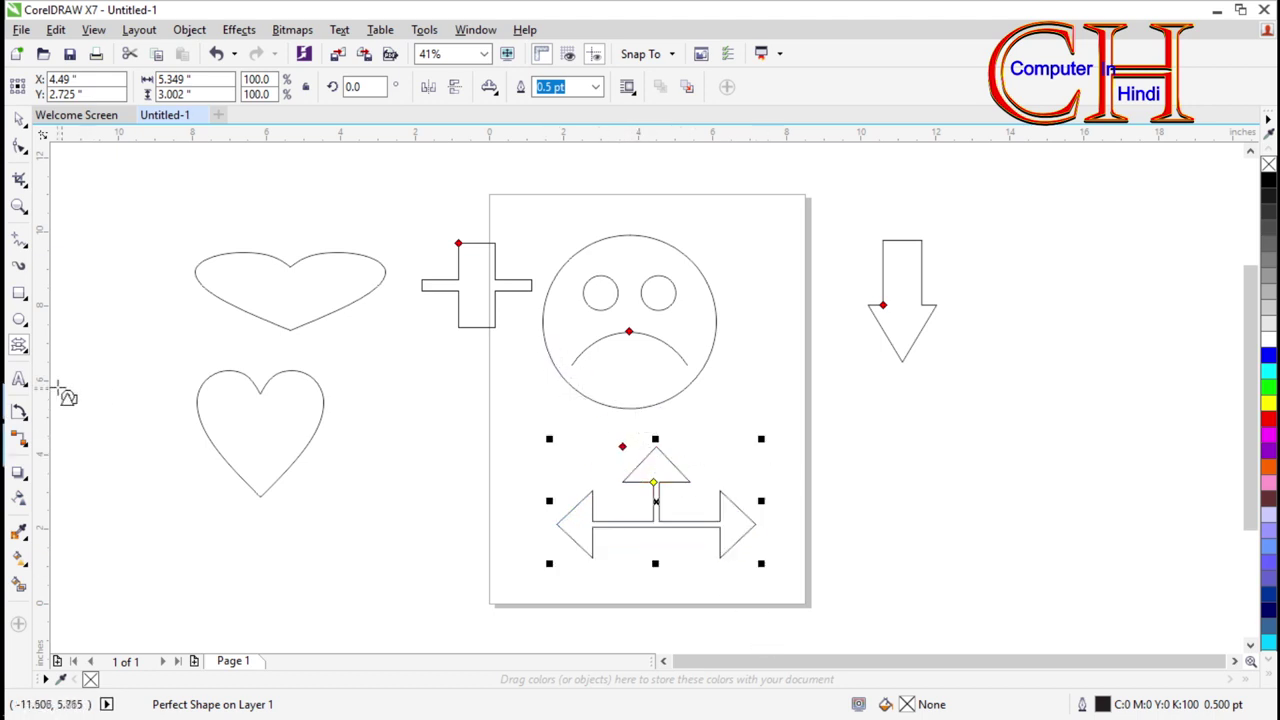
click(22, 348)
click(100, 501)
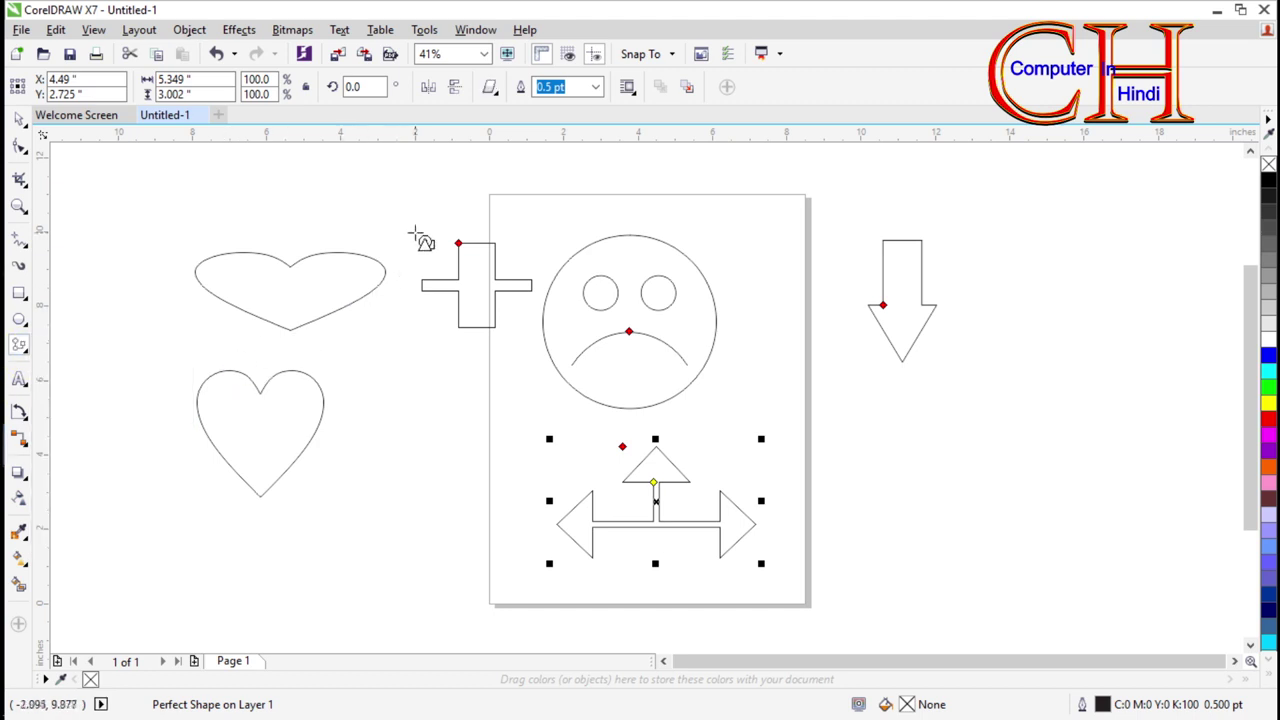
Step: Draw a wavy banner above the wide heart and fill it light grey
click(496, 89)
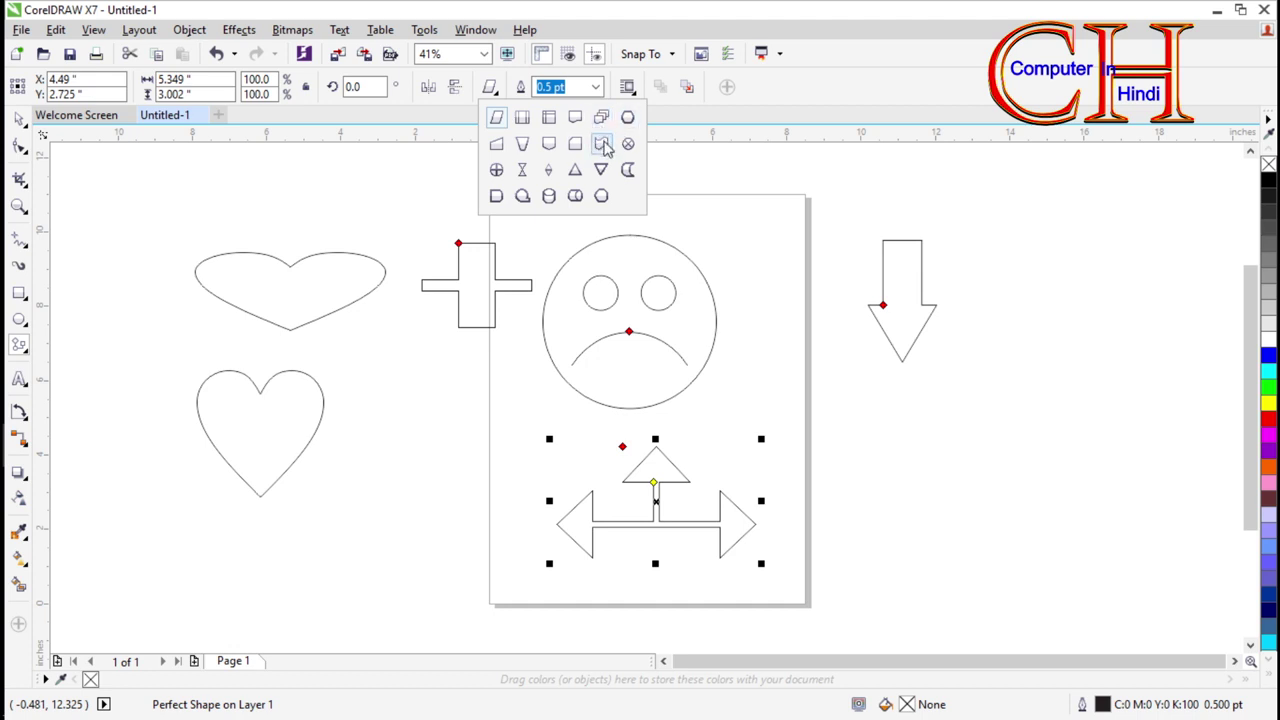
click(604, 146)
mouse_move(127, 207)
mouse_down()
mouse_move(221, 255)
mouse_move(301, 243)
mouse_up()
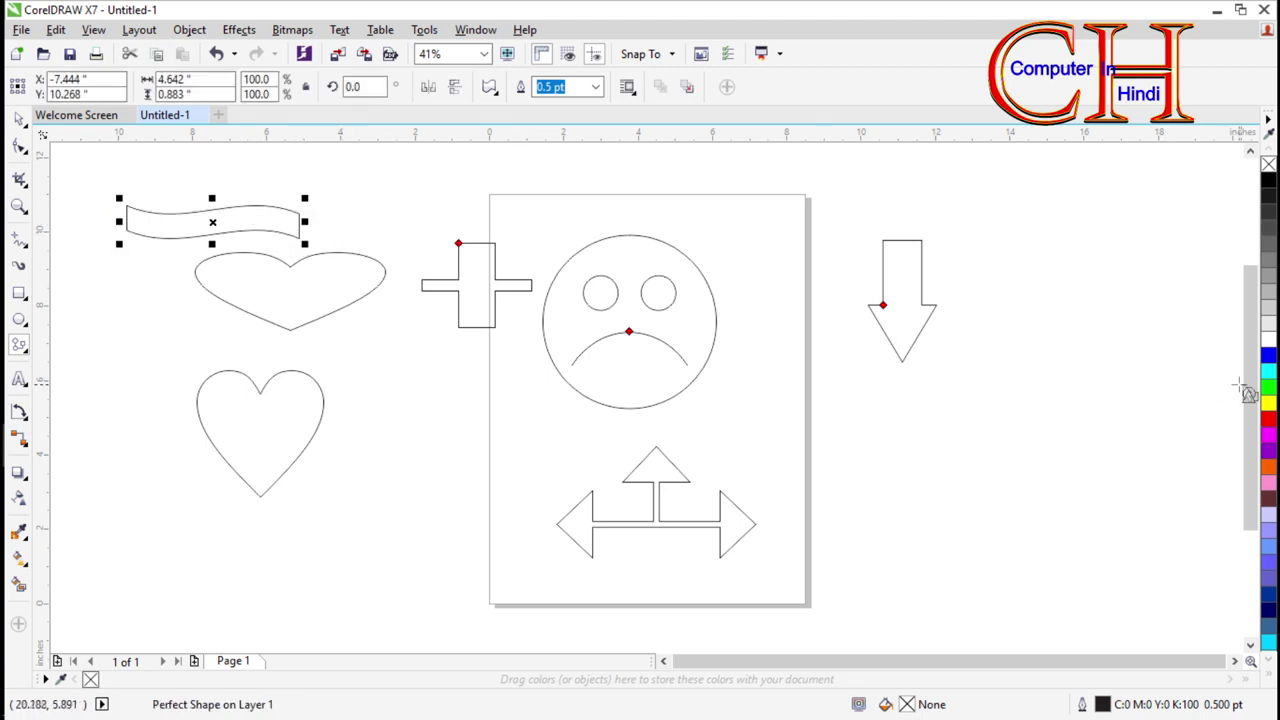
click(1268, 403)
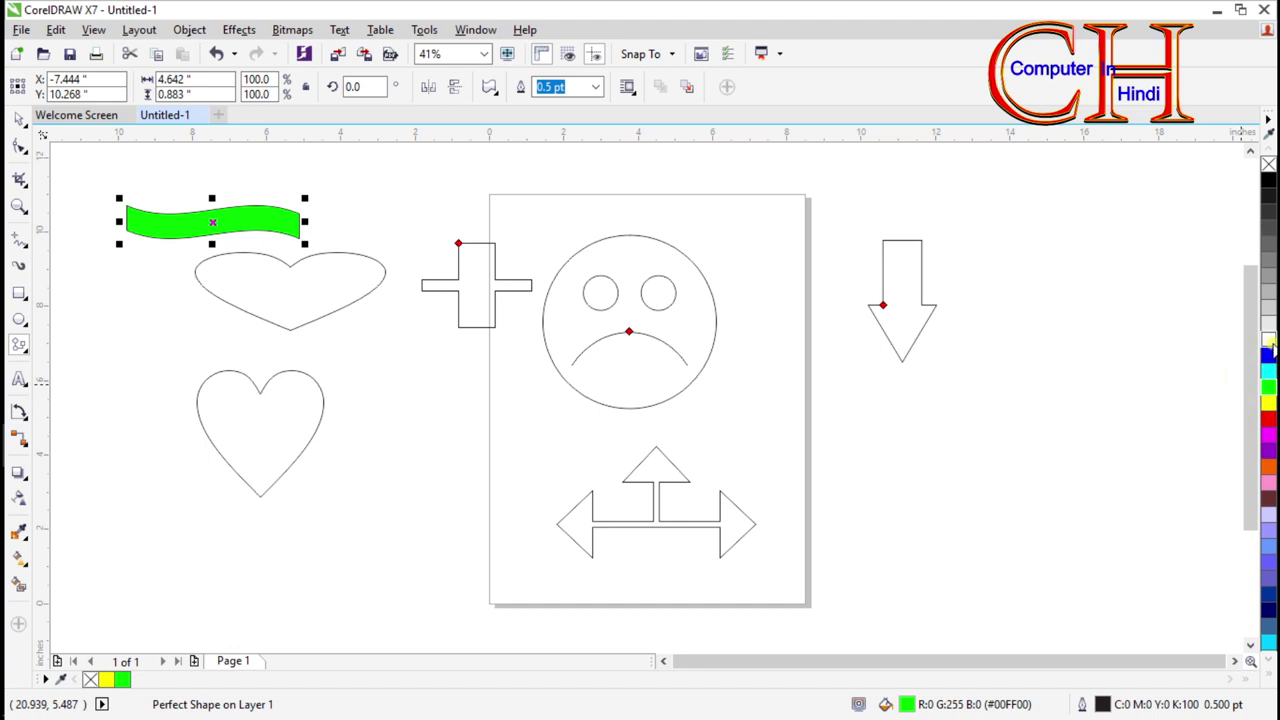
click(1268, 340)
click(1268, 309)
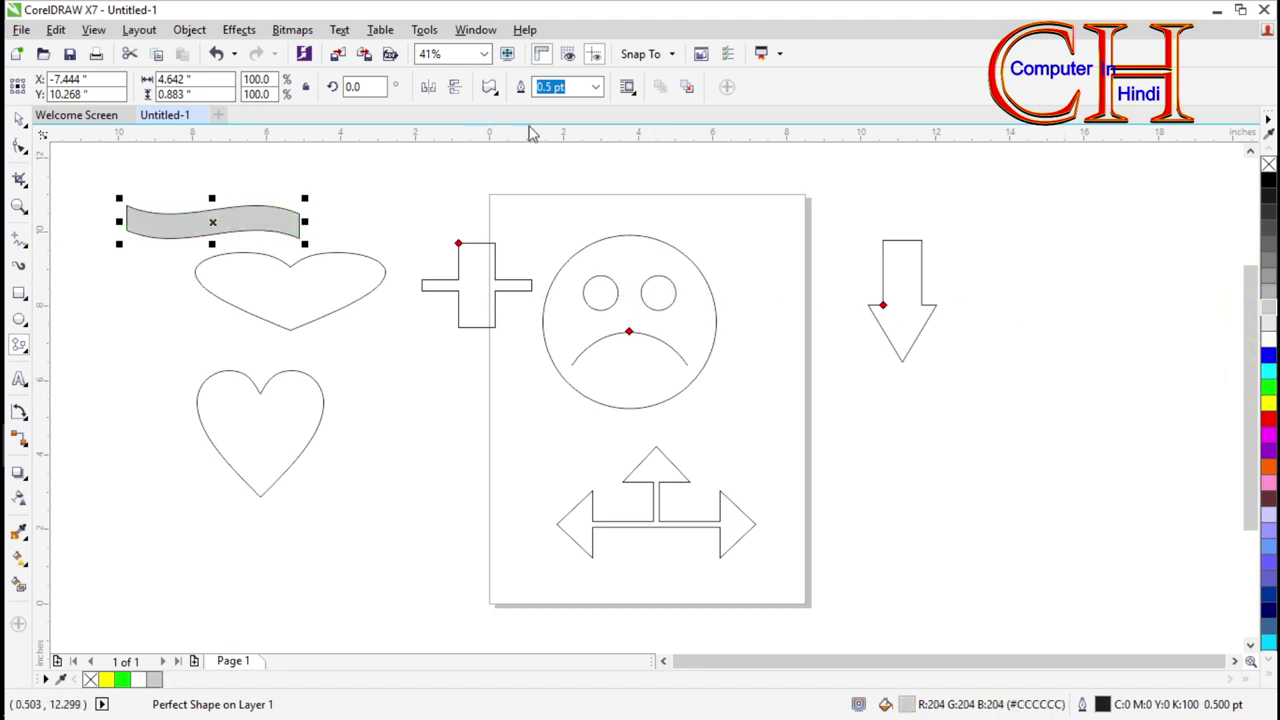
Step: Draw a 2.498 by 3.128-inch curved flowchart shape between the frowning face and down arrow
click(490, 88)
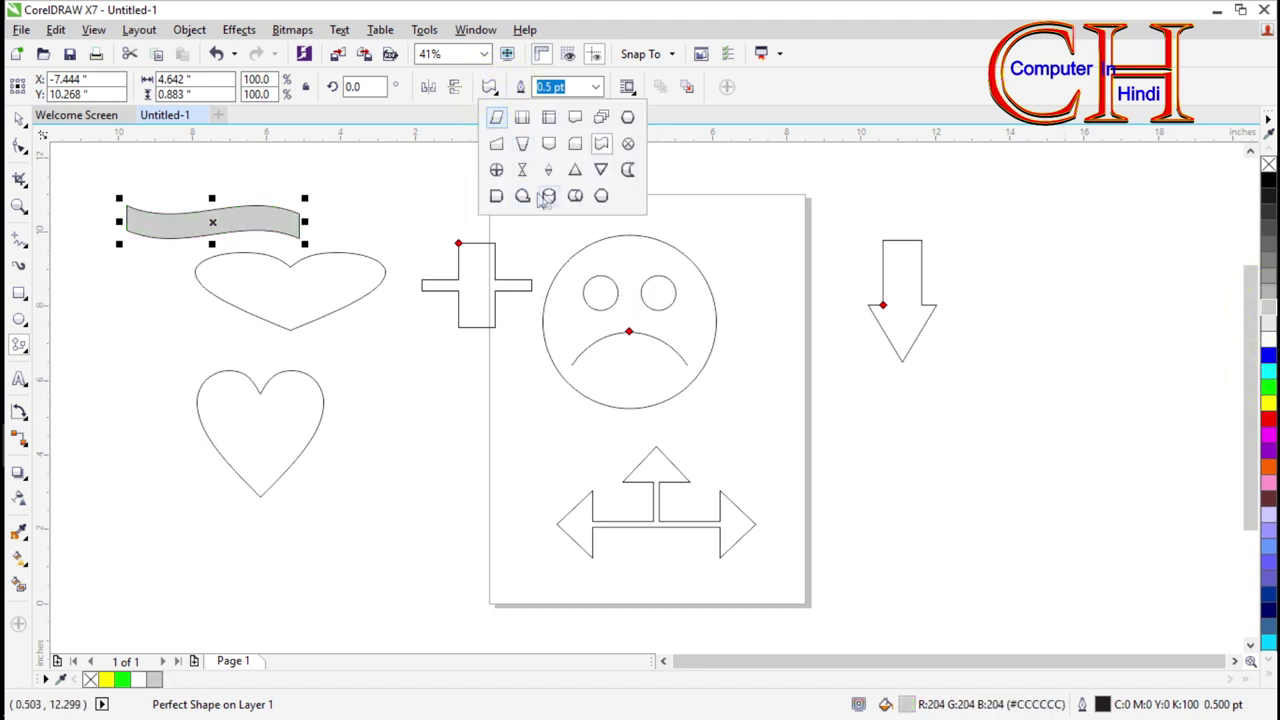
click(628, 171)
drag(756, 242, 853, 362)
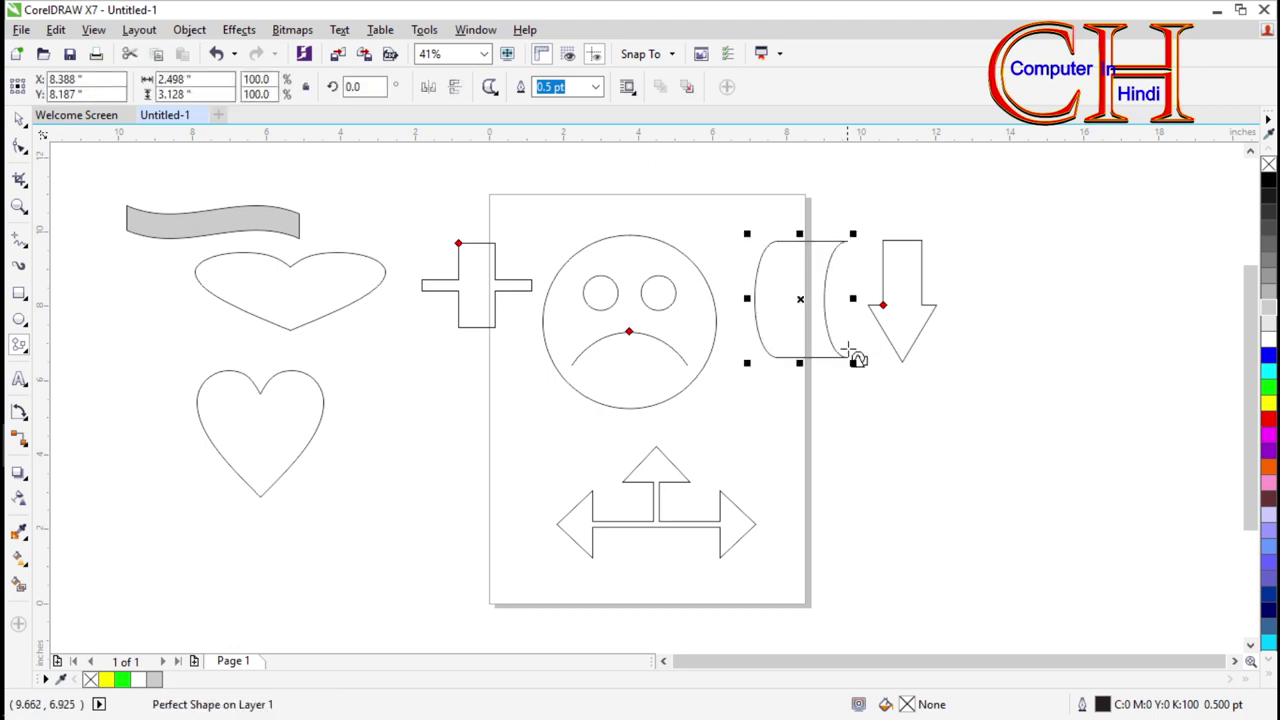
click(499, 90)
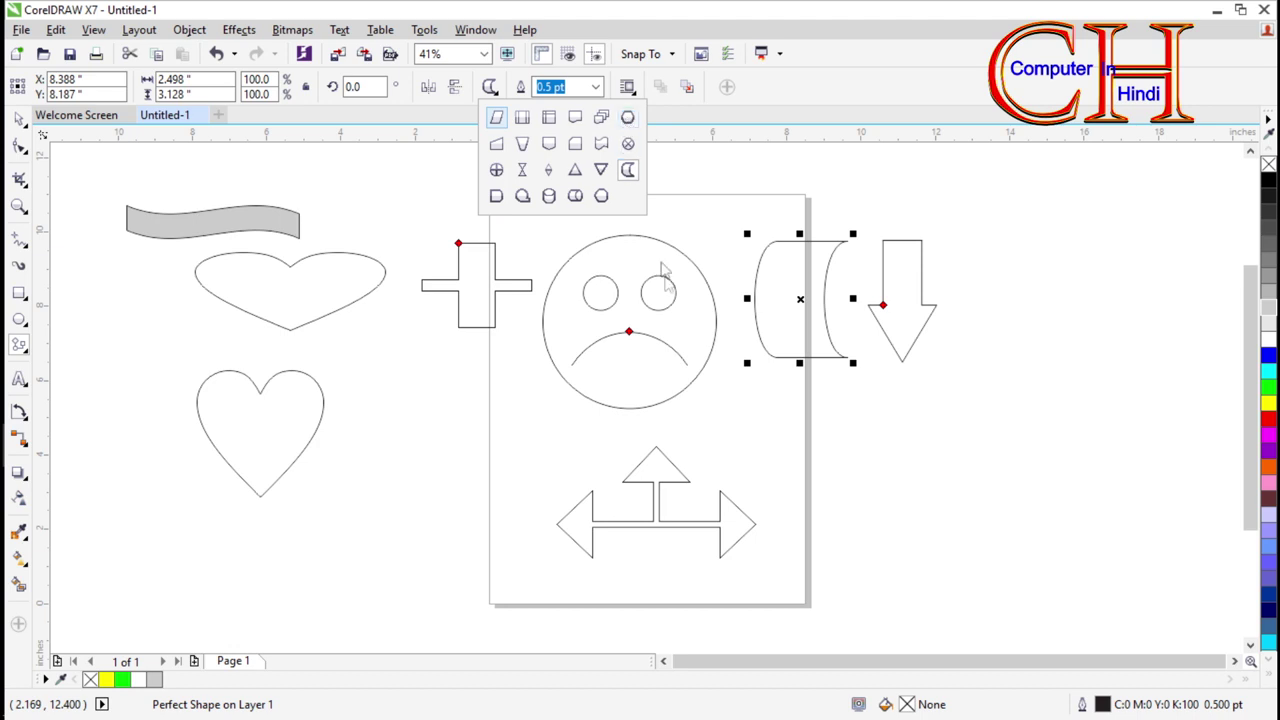
click(606, 302)
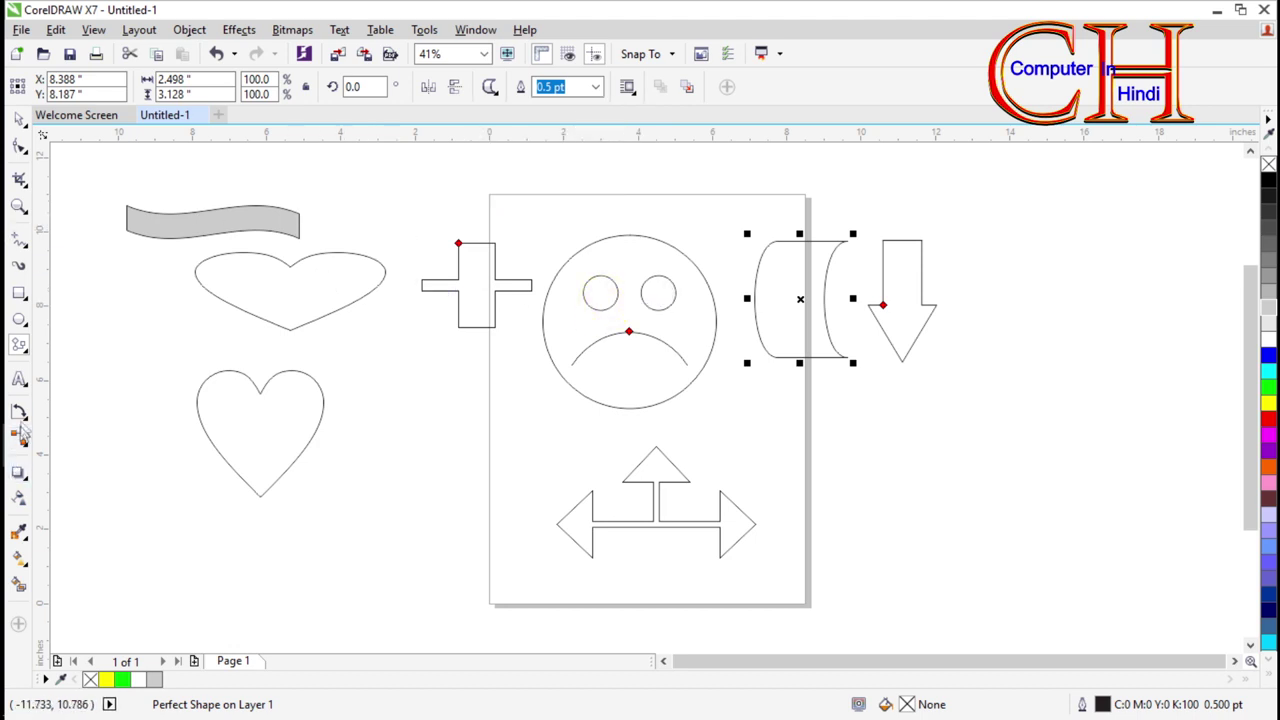
click(27, 354)
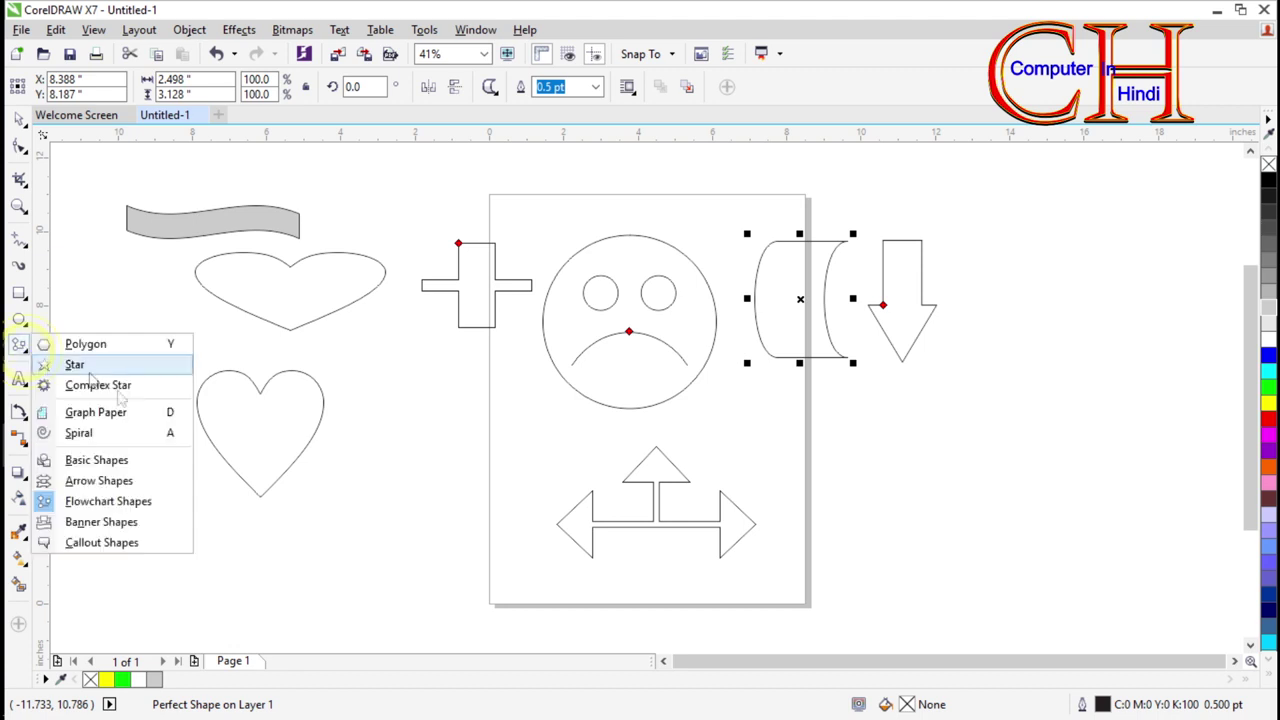
Step: Draw a ribbon banner shape below the wide heart
click(101, 522)
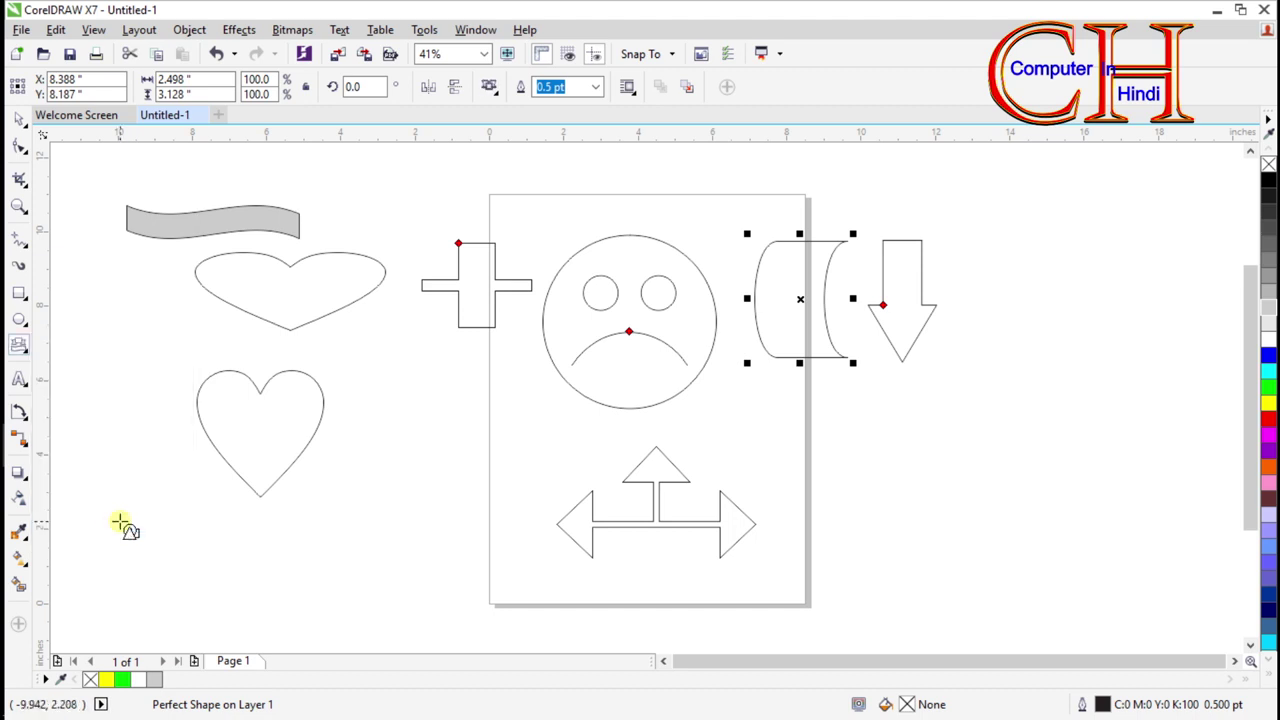
click(491, 89)
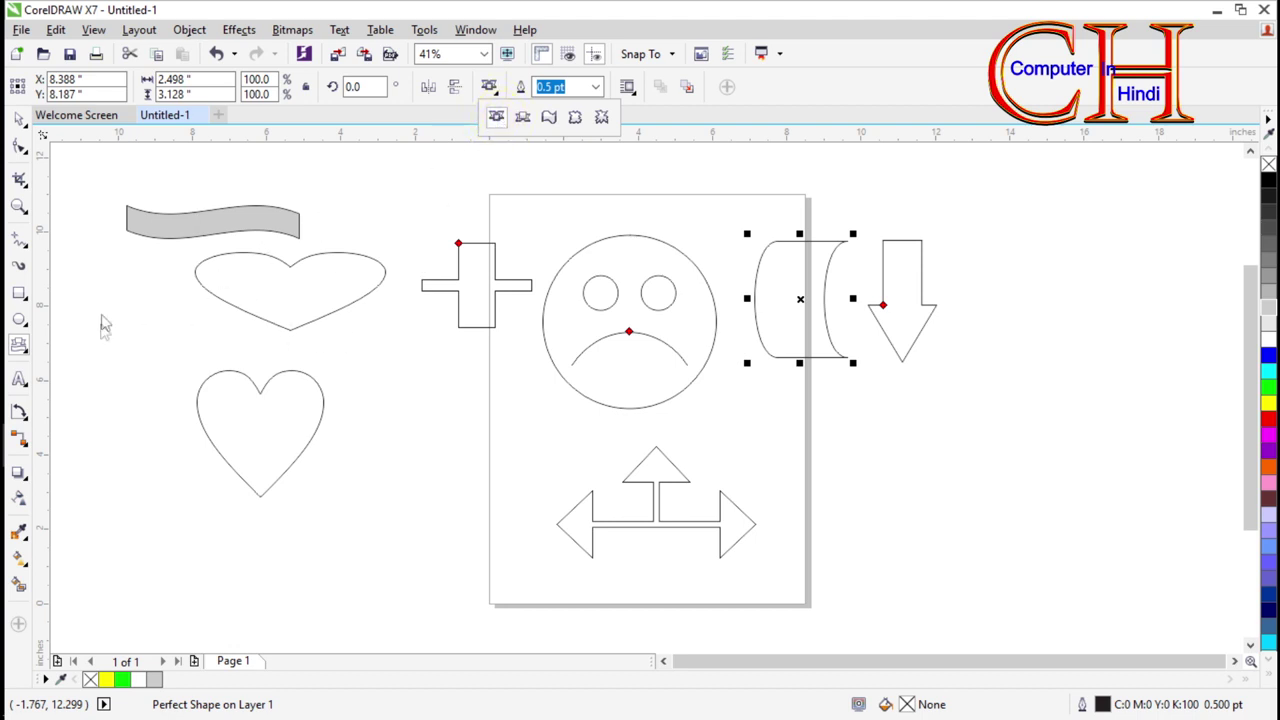
mouse_move(95, 332)
mouse_down()
mouse_move(268, 372)
mouse_move(258, 366)
mouse_up()
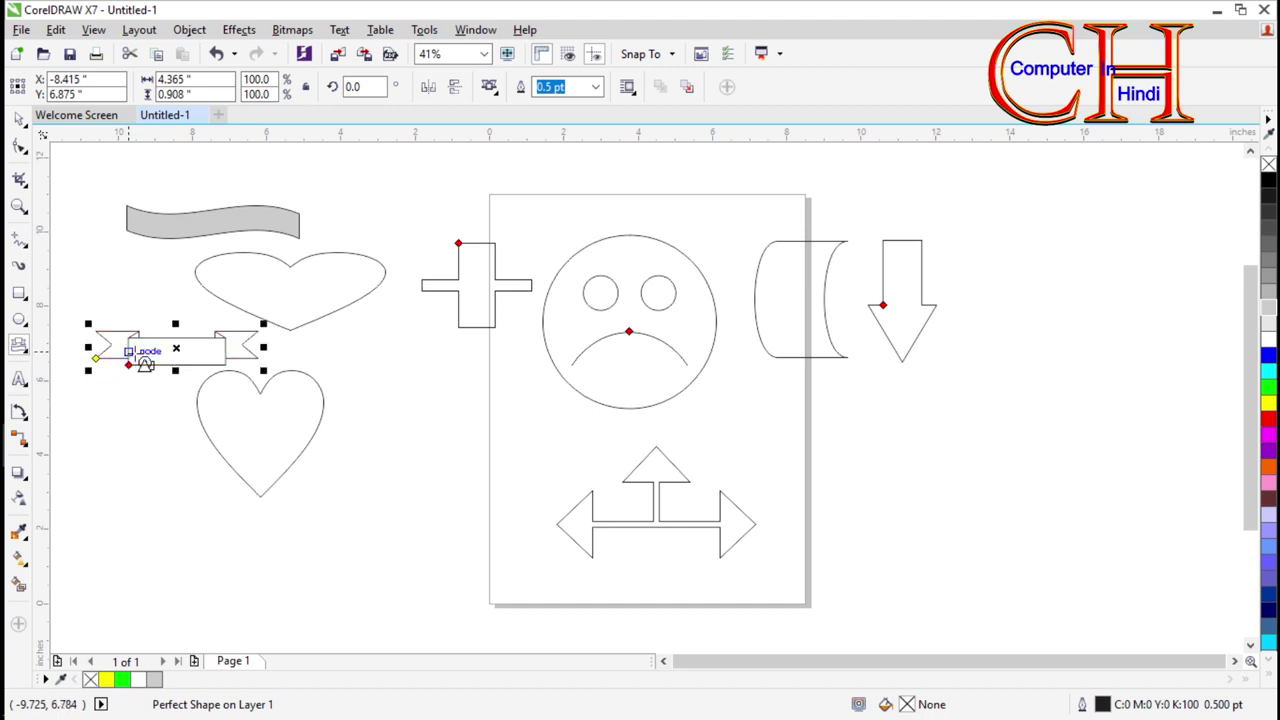
Step: Reshape the ribbon's folded ends and their depth, then fill it red
drag(132, 391, 152, 388)
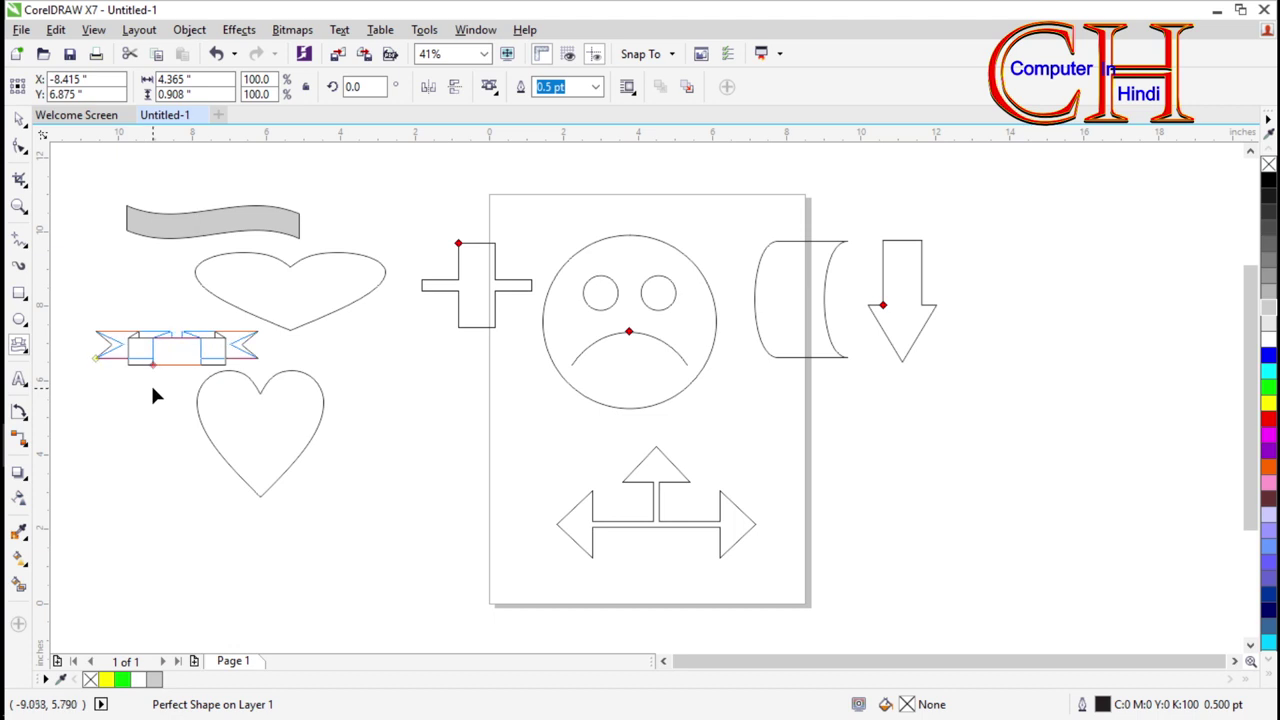
drag(96, 358, 96, 347)
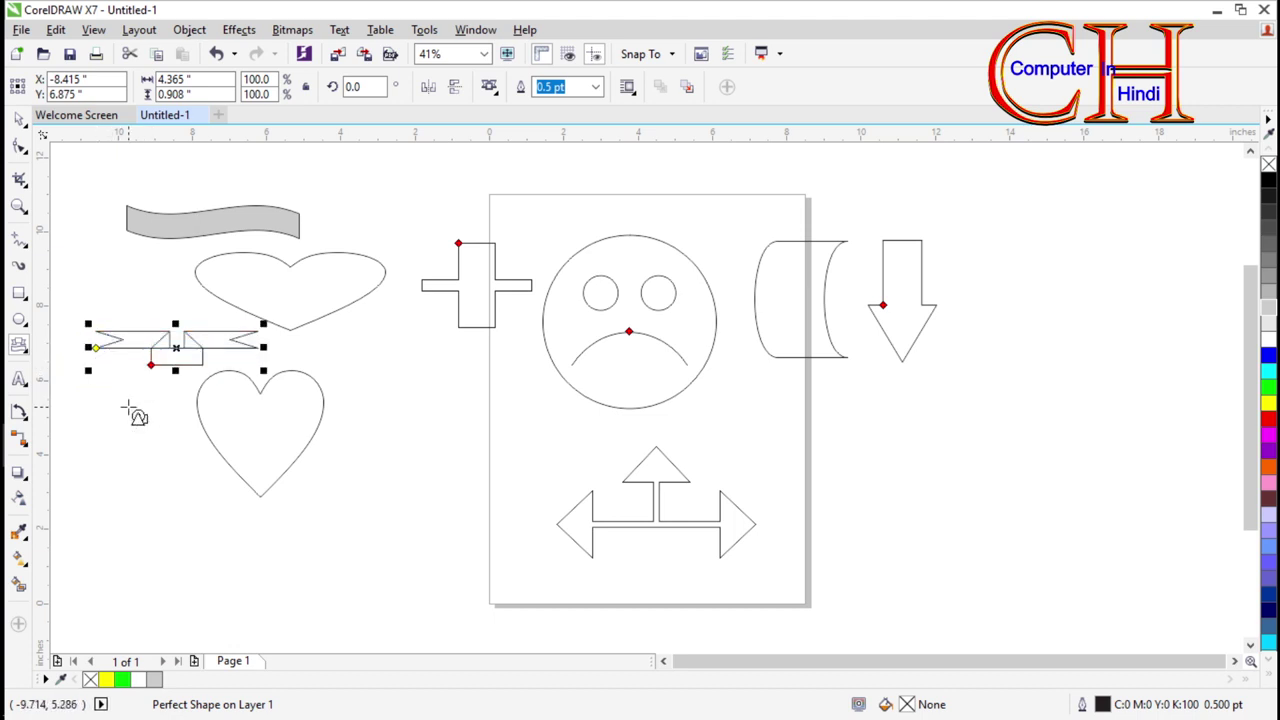
click(178, 366)
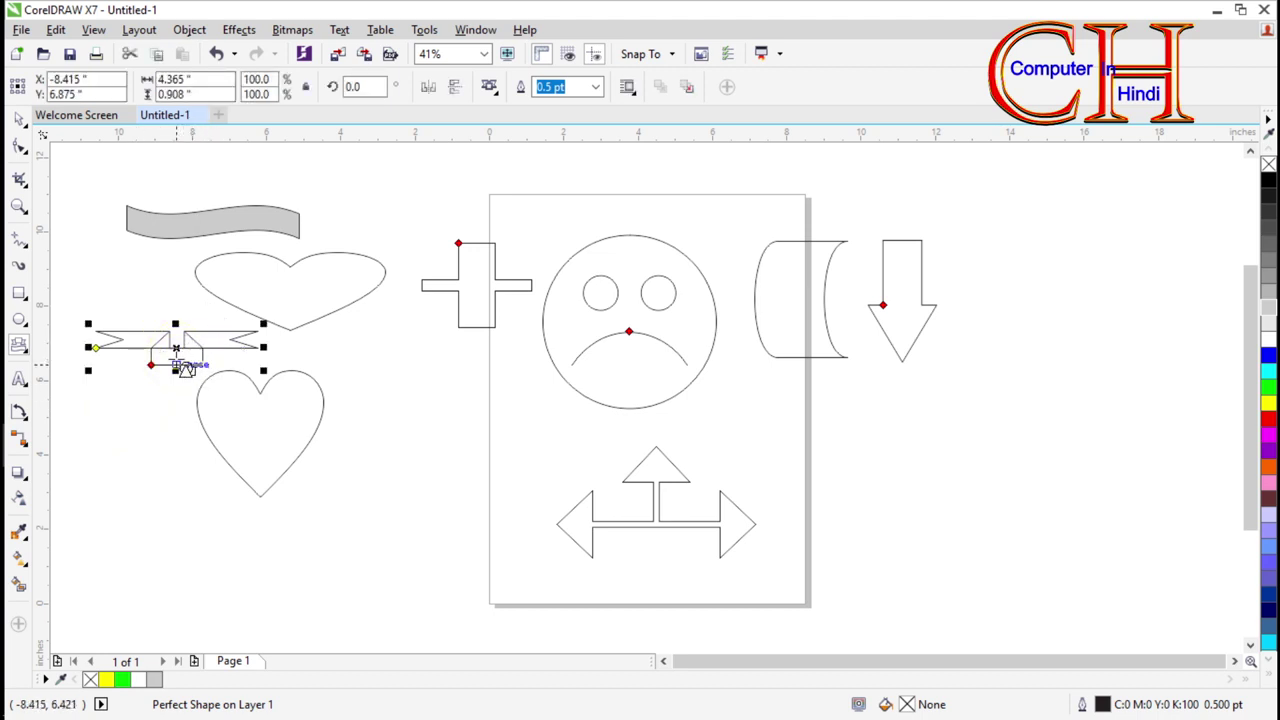
click(1268, 420)
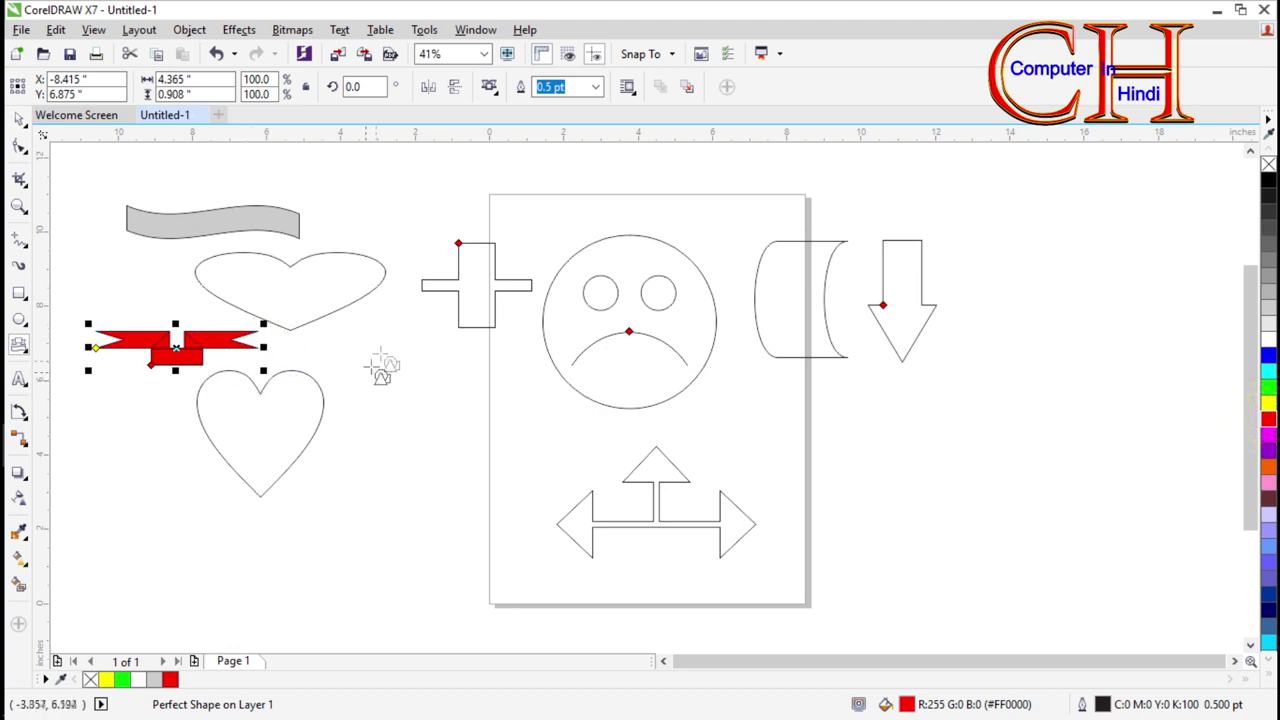
click(27, 357)
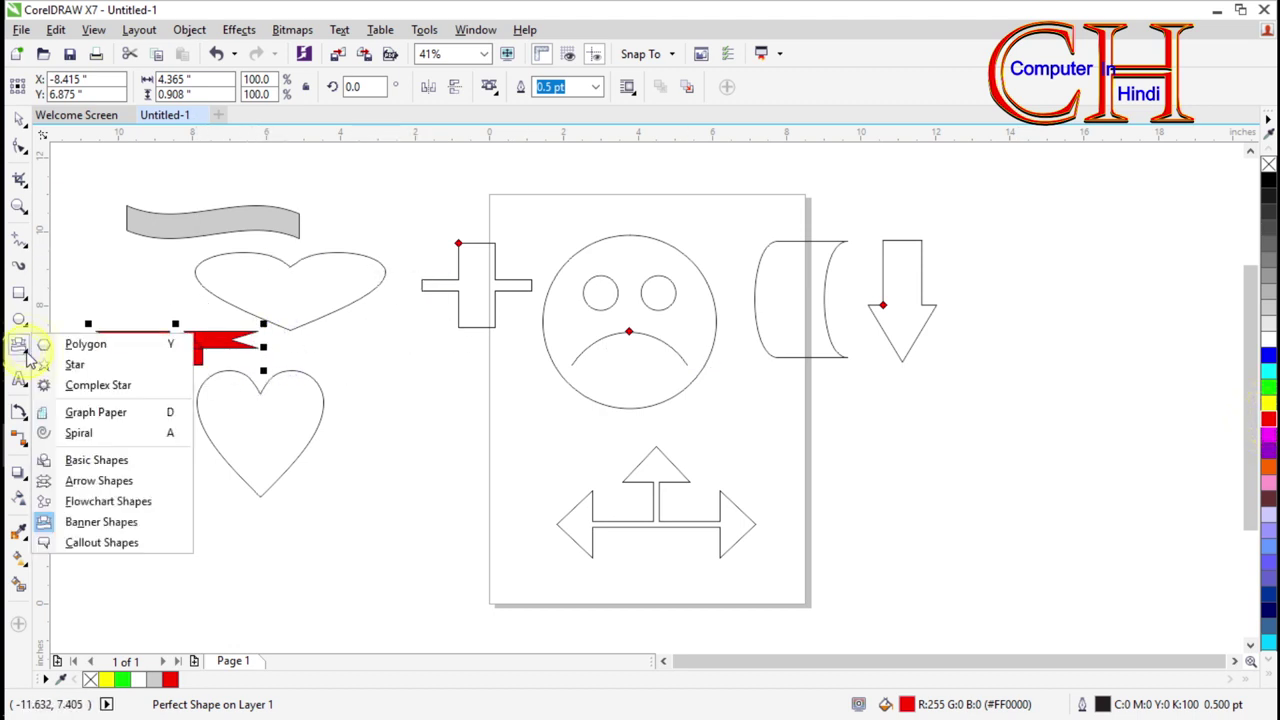
Step: Draw a green cloud thought-bubble callout right of the lower heart
click(108, 543)
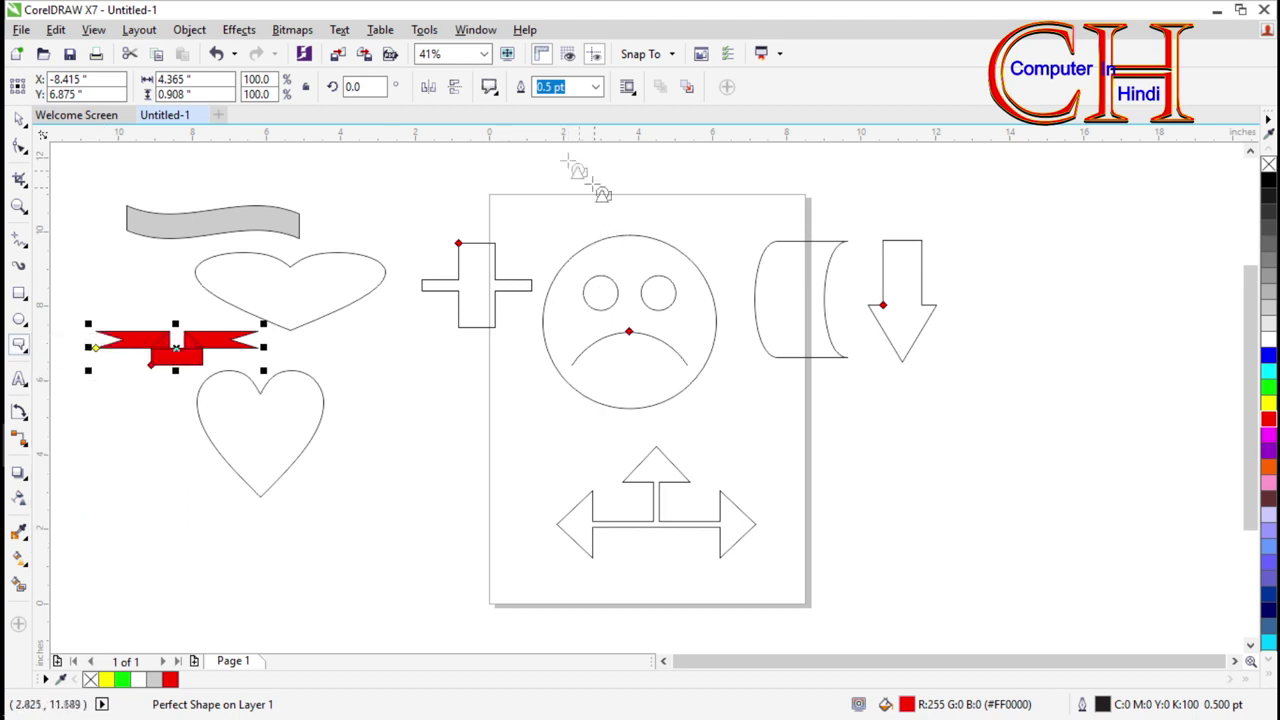
click(496, 95)
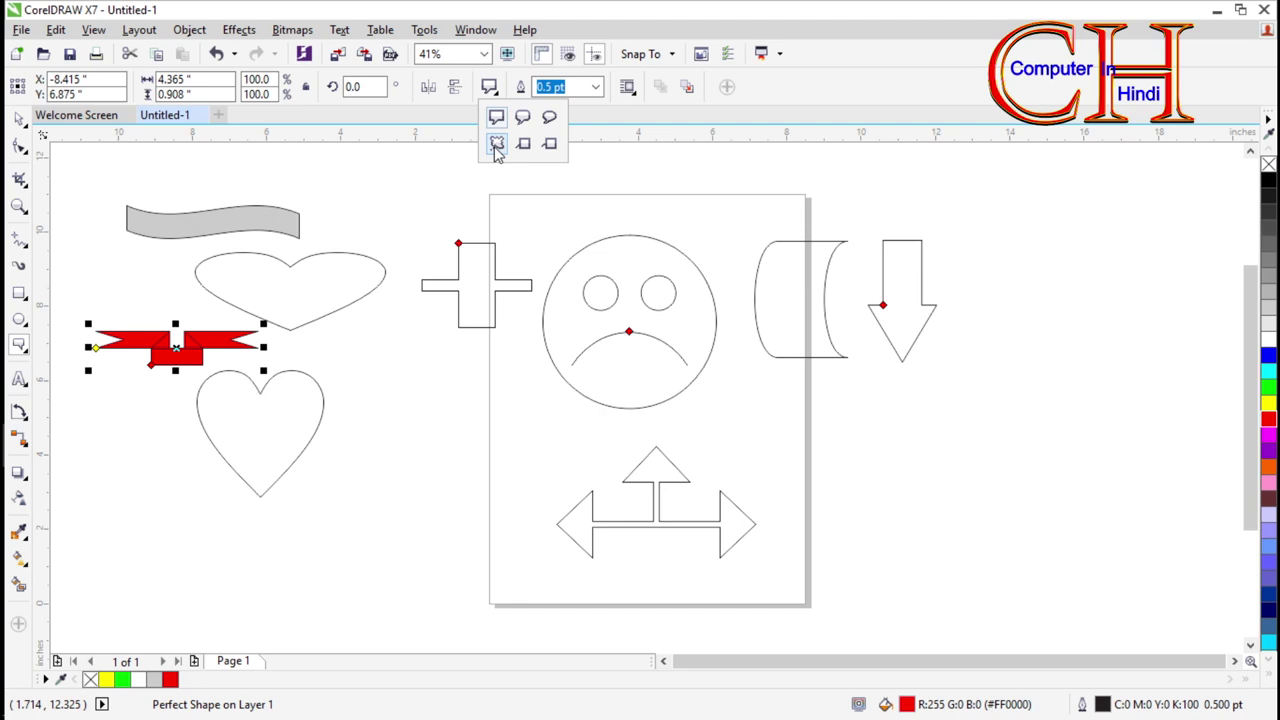
click(497, 145)
mouse_move(361, 377)
mouse_down()
mouse_move(414, 446)
mouse_move(450, 528)
mouse_move(489, 528)
mouse_up()
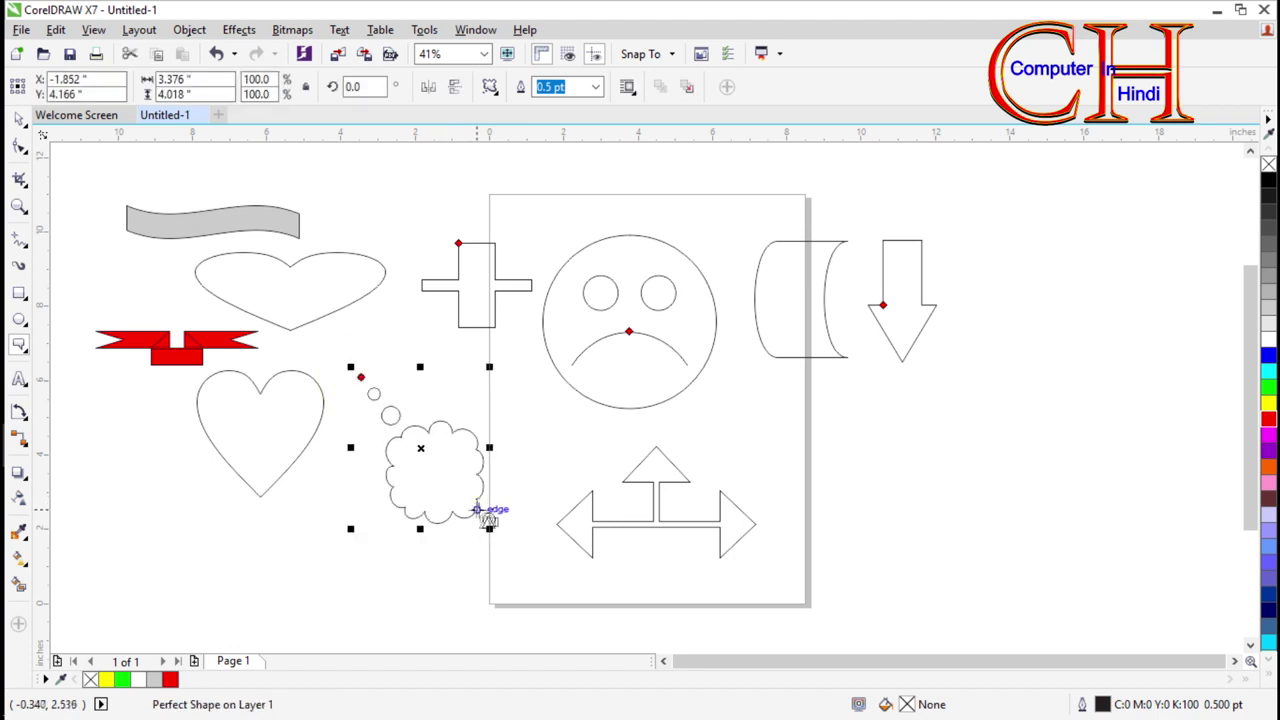
click(1268, 388)
Step: Draw a red round callout with a tail right of the page
click(490, 87)
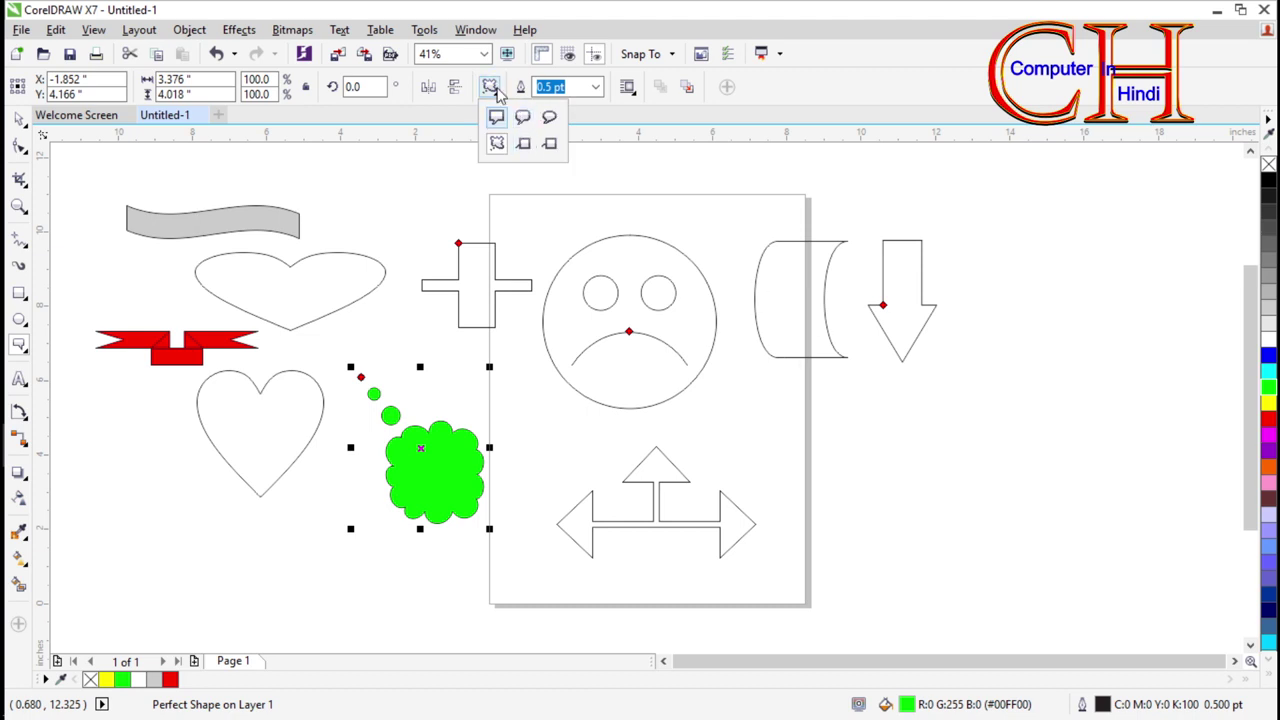
click(549, 118)
drag(830, 384, 968, 532)
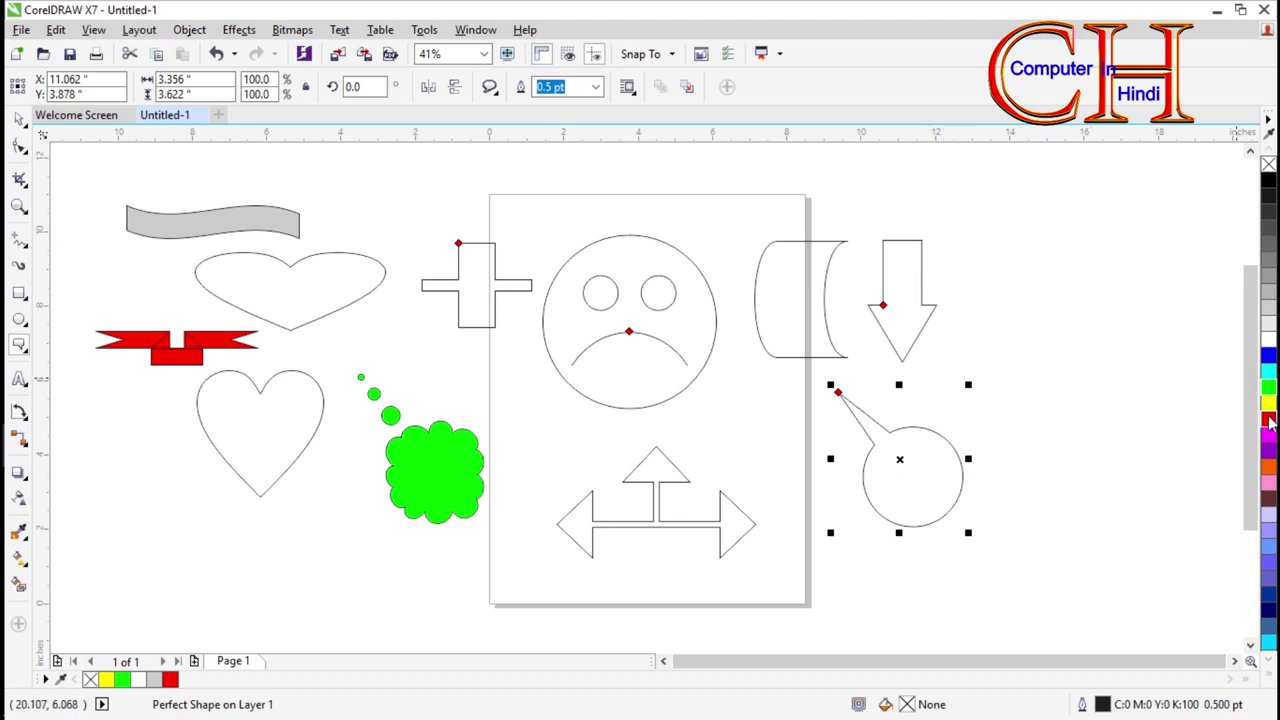
click(1268, 418)
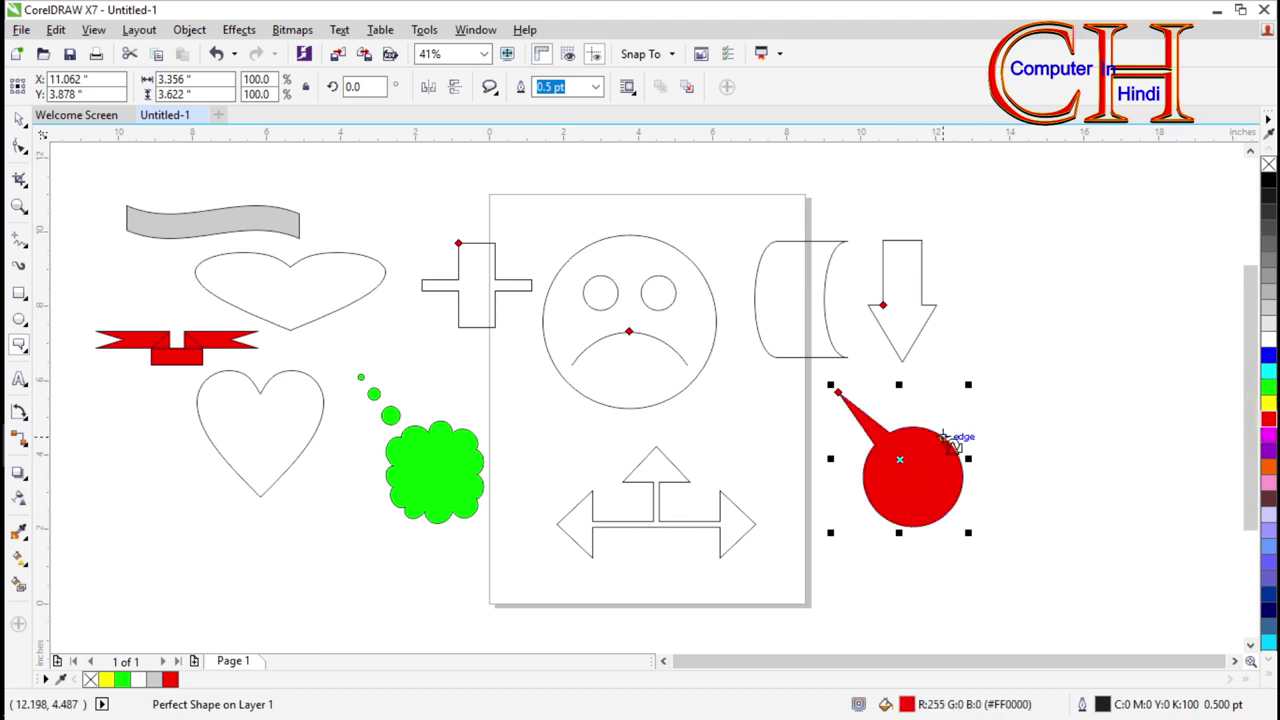
click(24, 347)
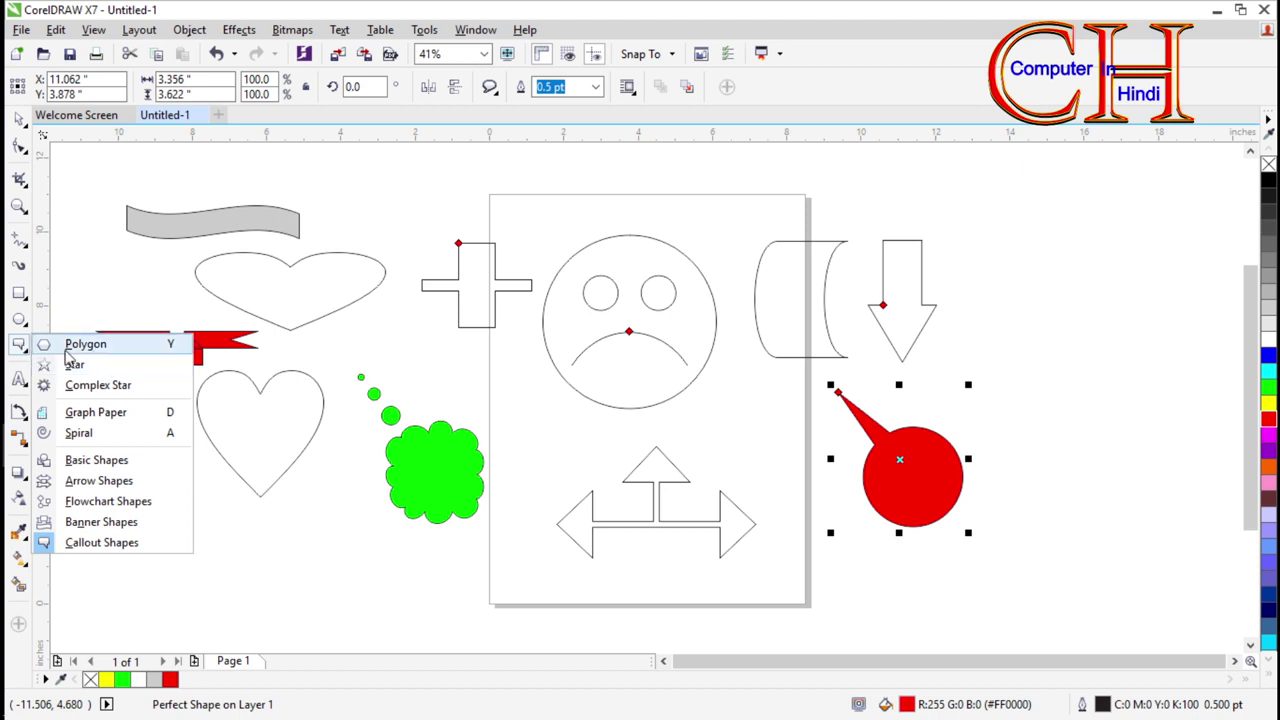
Step: Switch to the Smart Drawing tool from the Freehand flyout
click(102, 542)
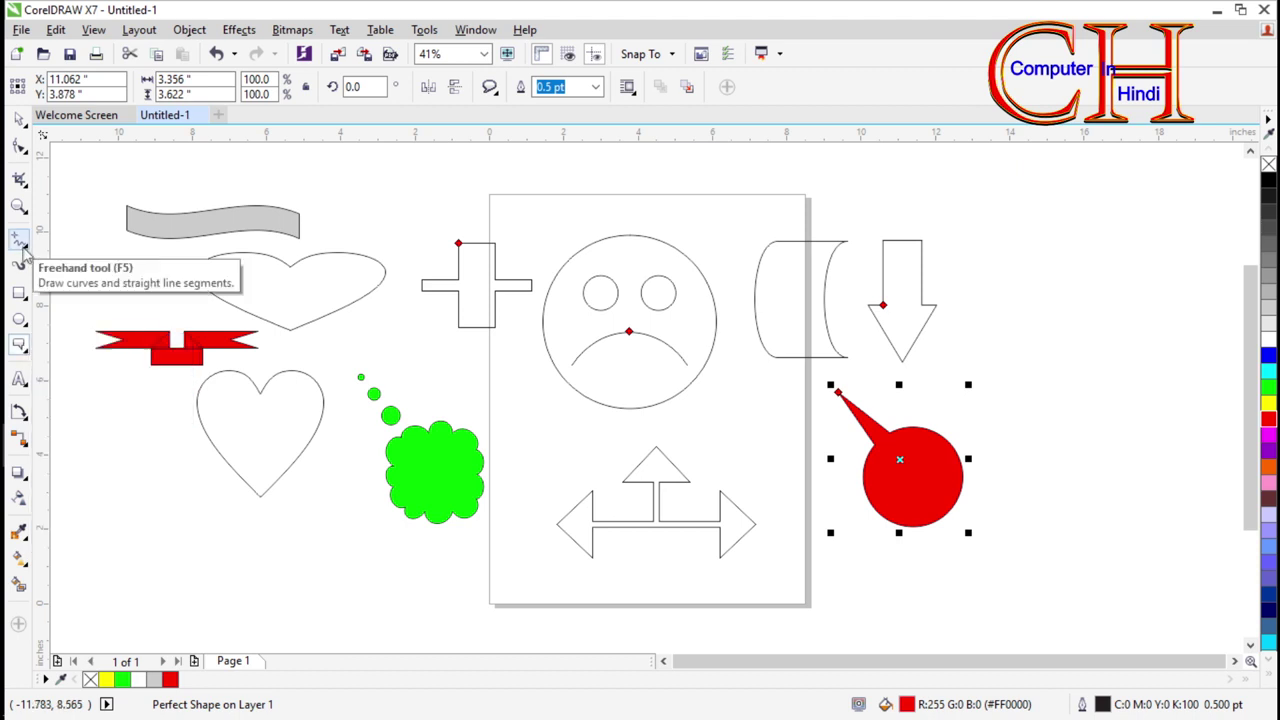
click(25, 250)
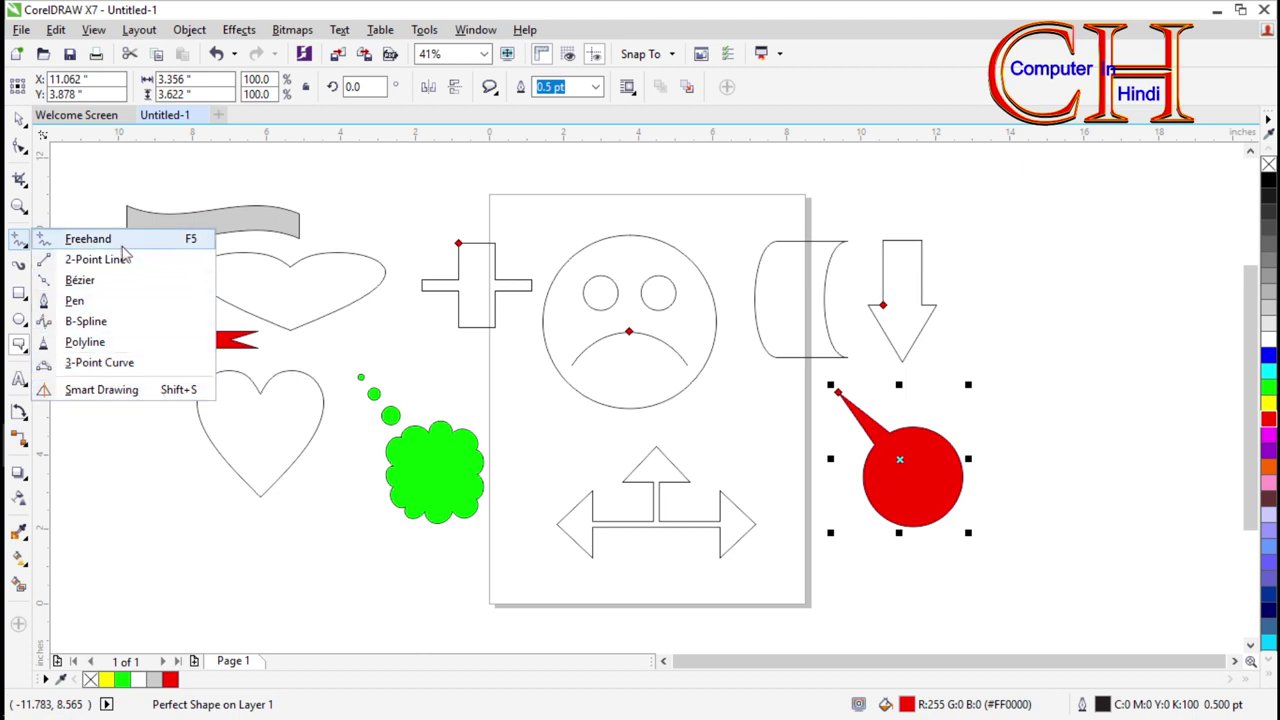
click(135, 392)
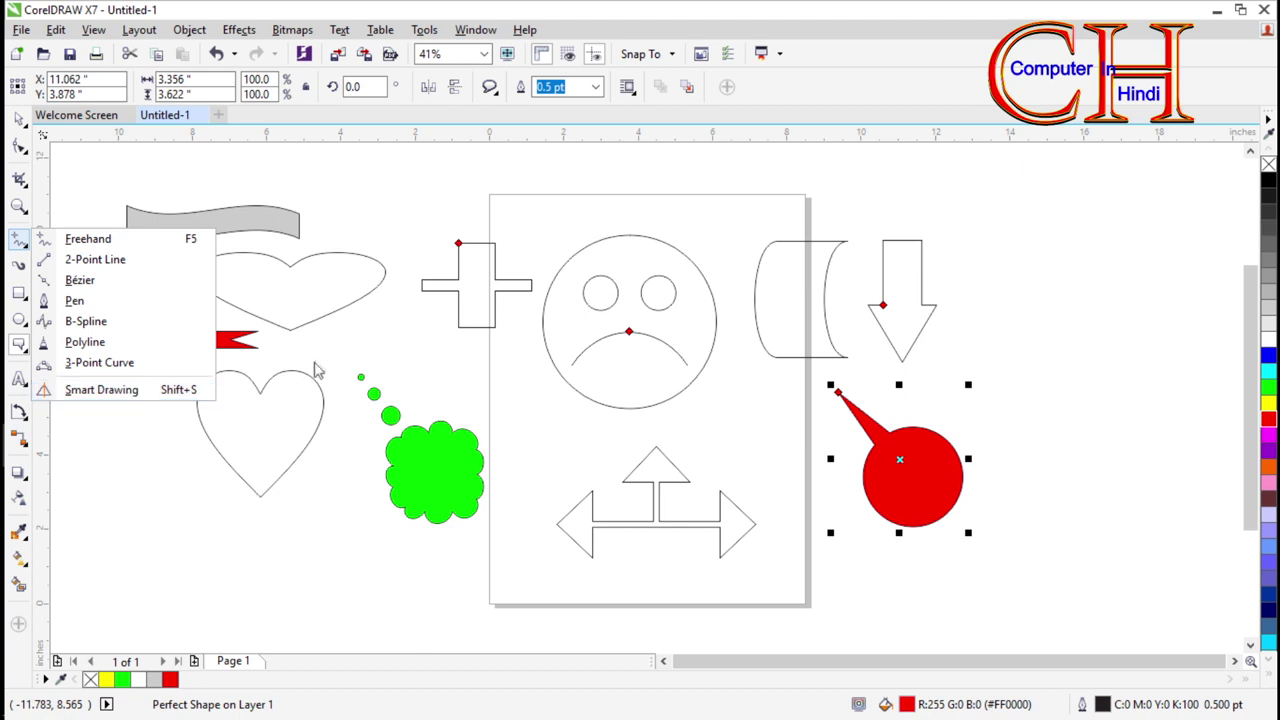